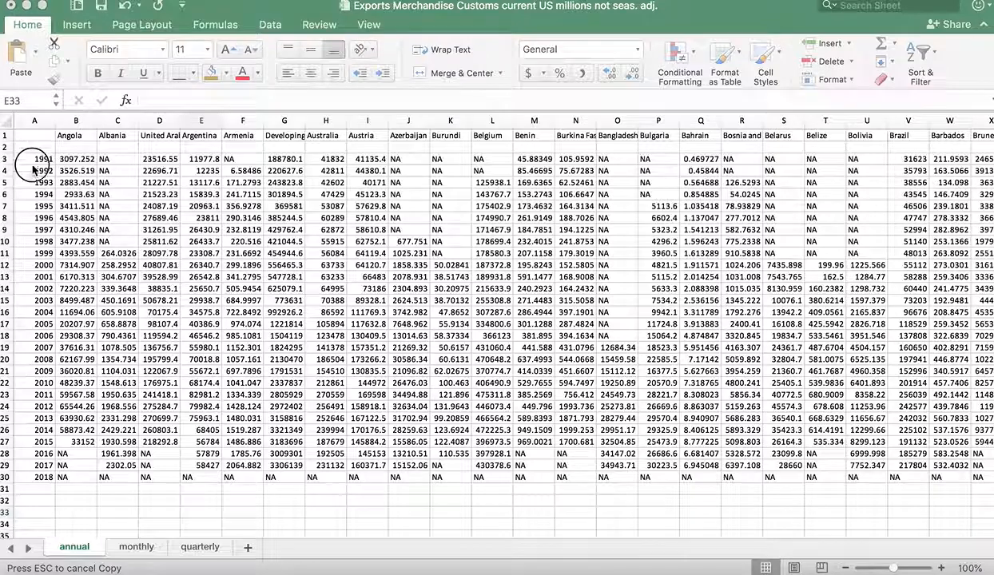
Examine the annual sheet's year column, country headers and Angola's export values for 1991 to 2015.
click(53, 442)
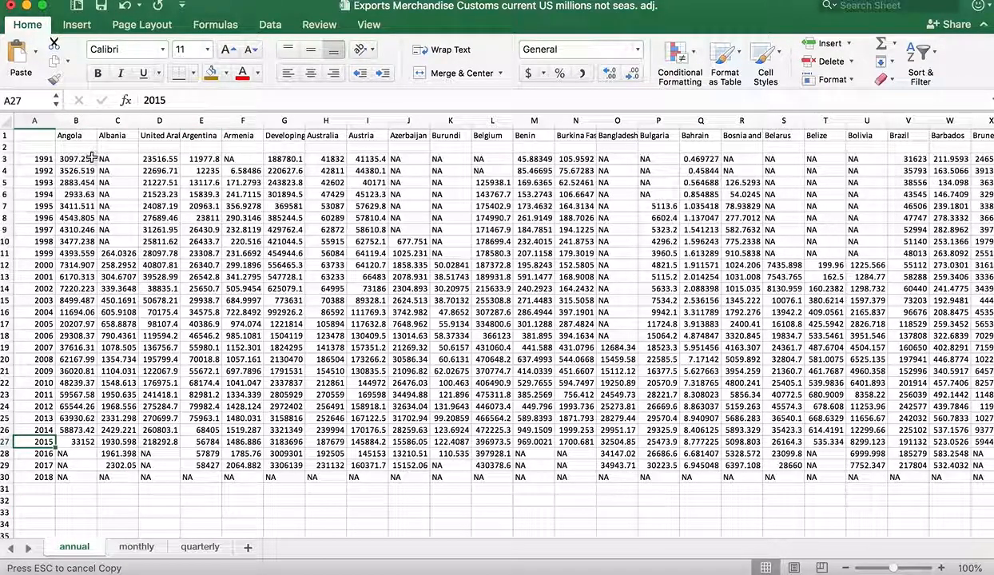
drag(81, 135, 207, 135)
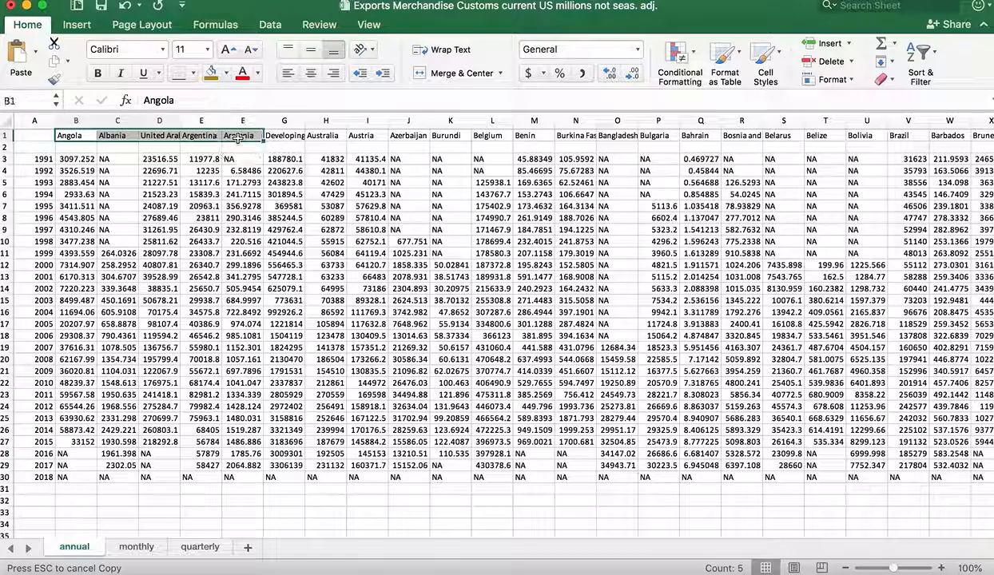
click(331, 230)
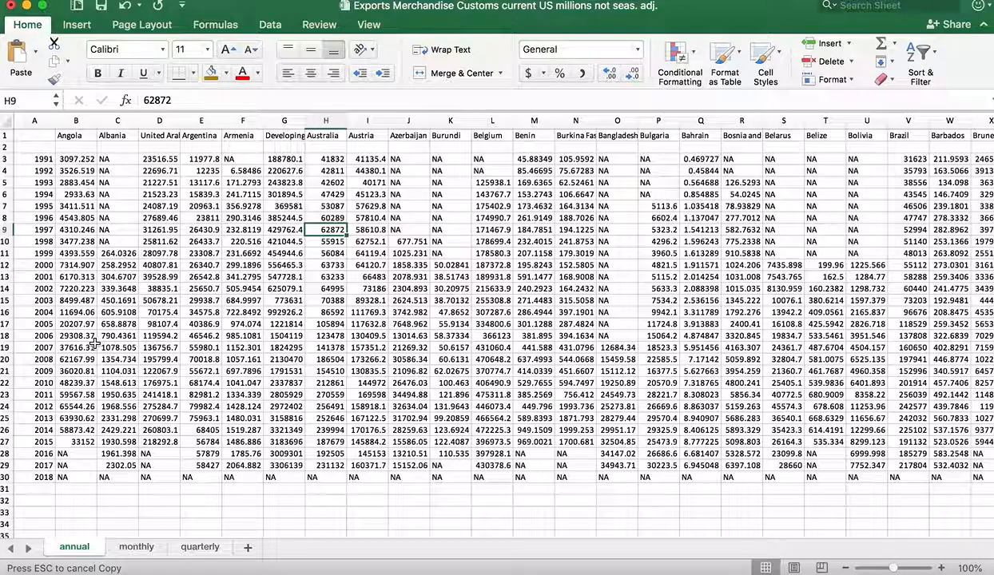
click(24, 157)
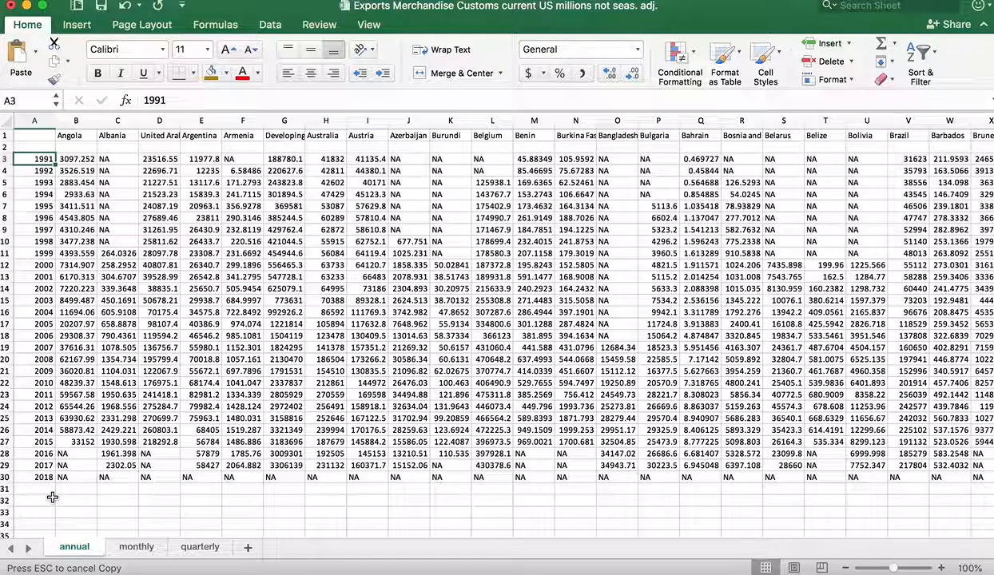
click(35, 477)
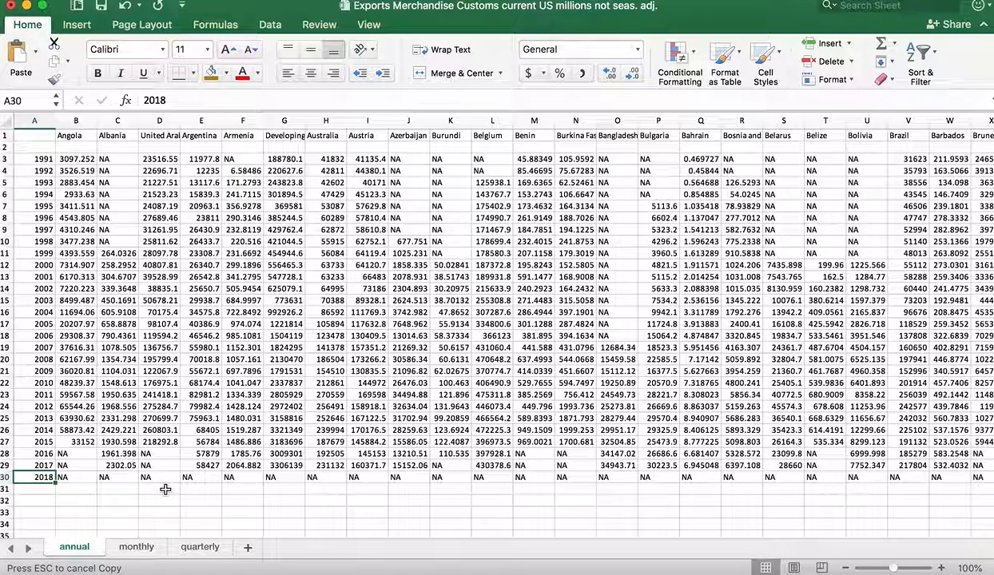
click(72, 158)
drag(72, 158, 72, 442)
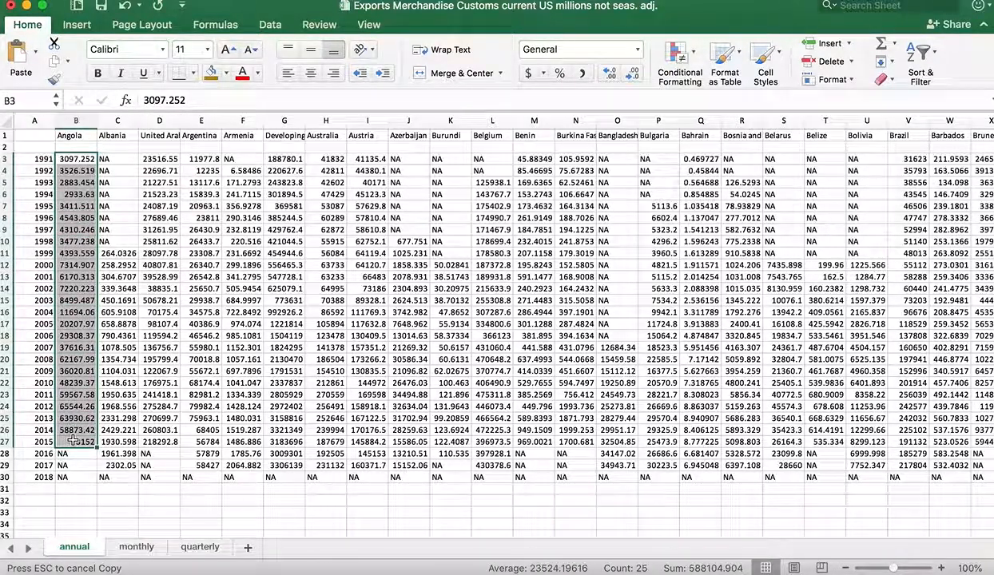
click(149, 493)
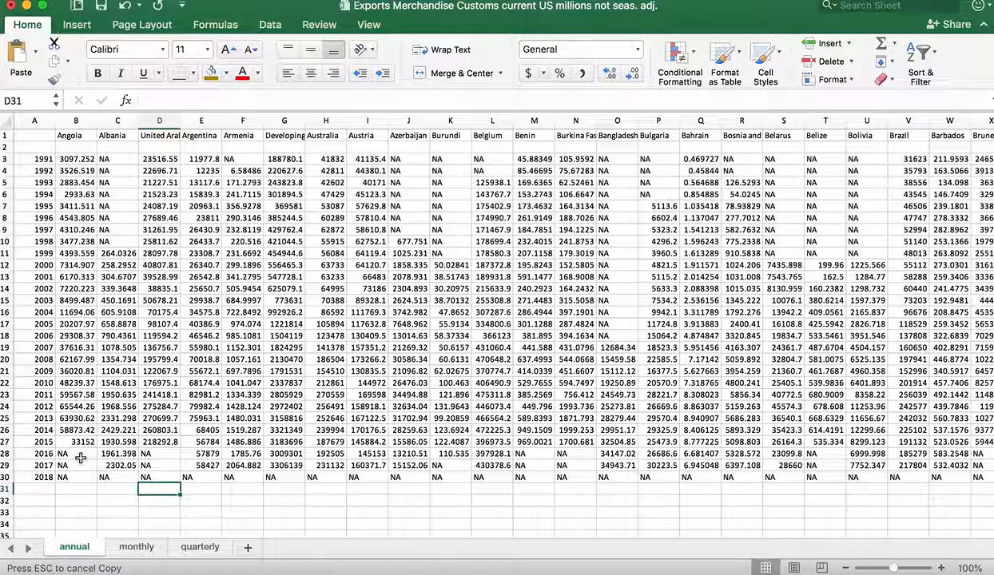
Calculate Angola's export trend in B32 with =TREND(B3:B27,A3:A27), using exports as known y's and years as known x's.
click(81, 500)
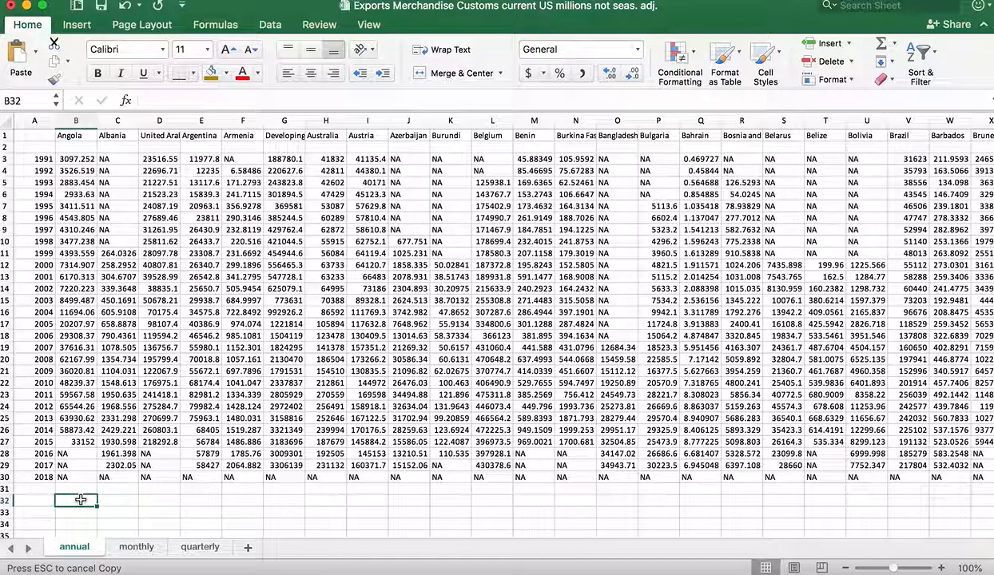
text(=)
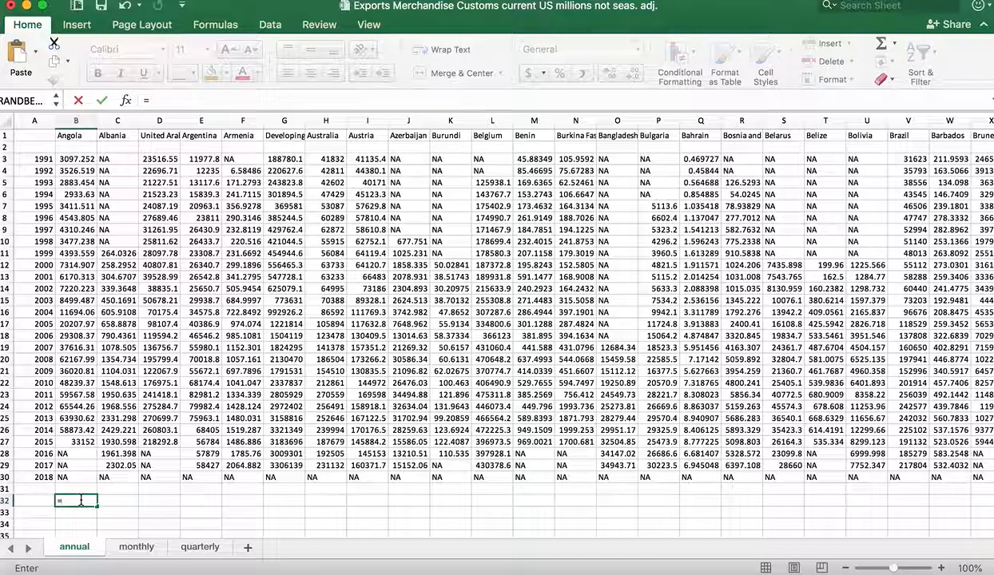
text(trend()
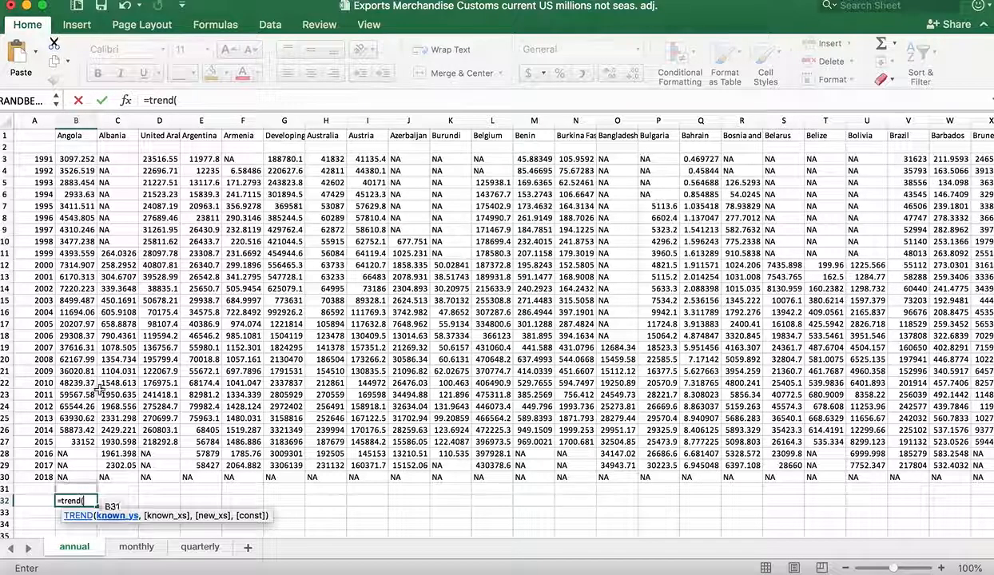
drag(84, 159, 90, 445)
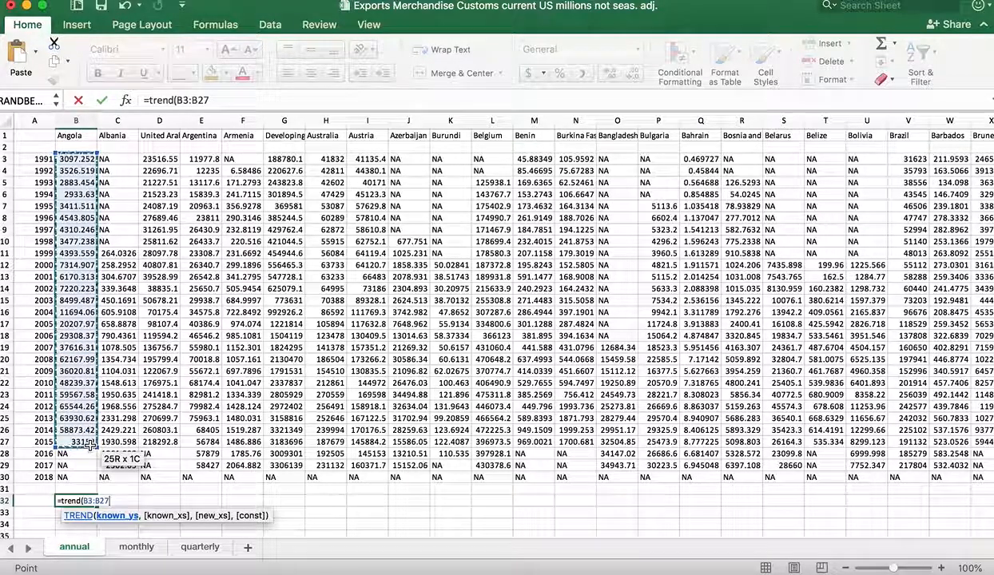
text(,)
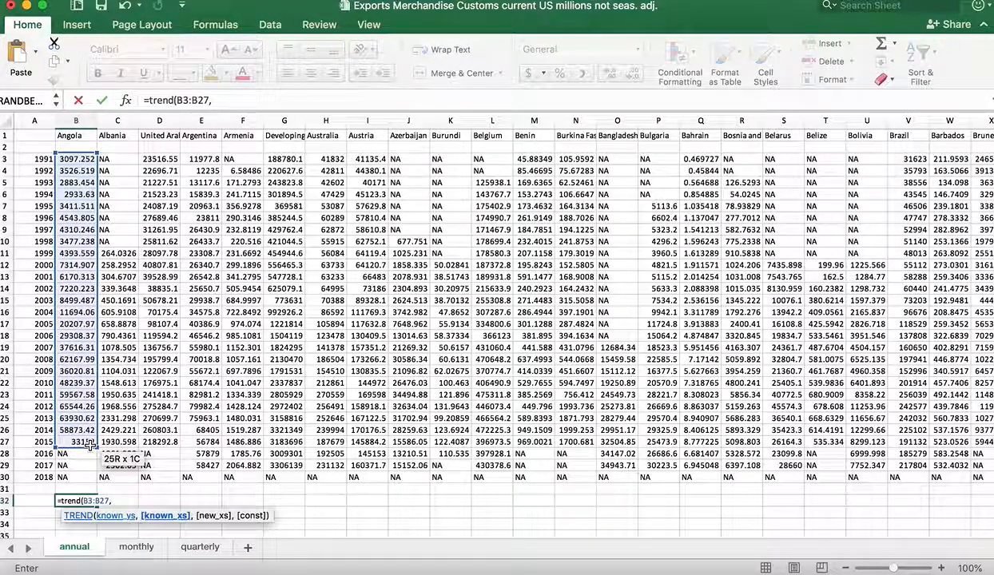
click(41, 159)
drag(38, 251, 31, 444)
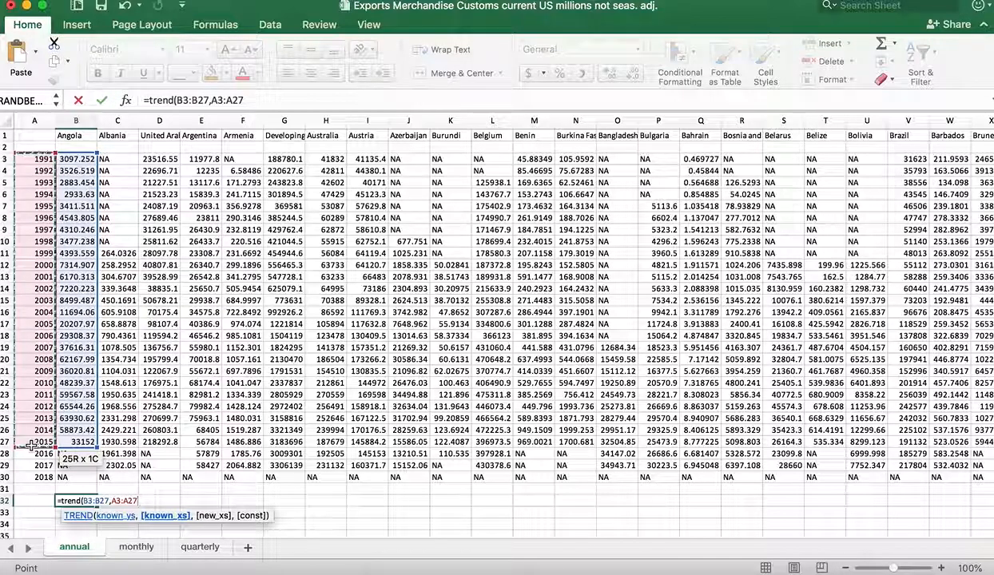
text())
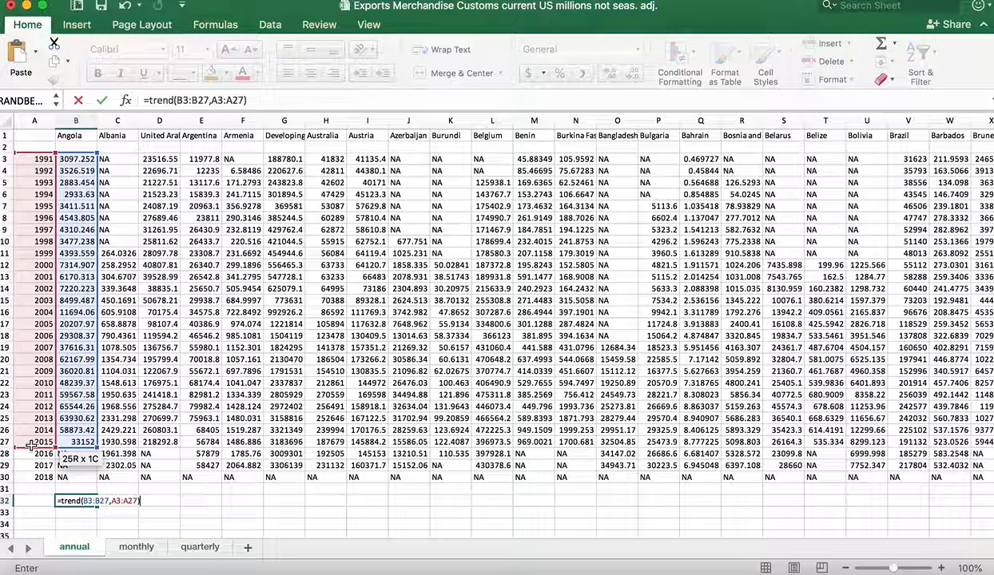
key(Return)
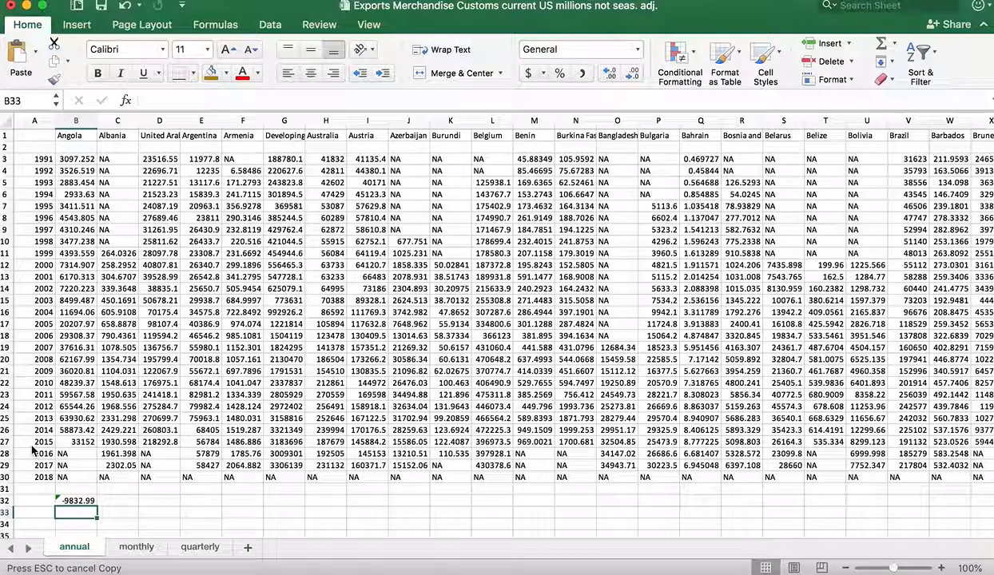
click(72, 501)
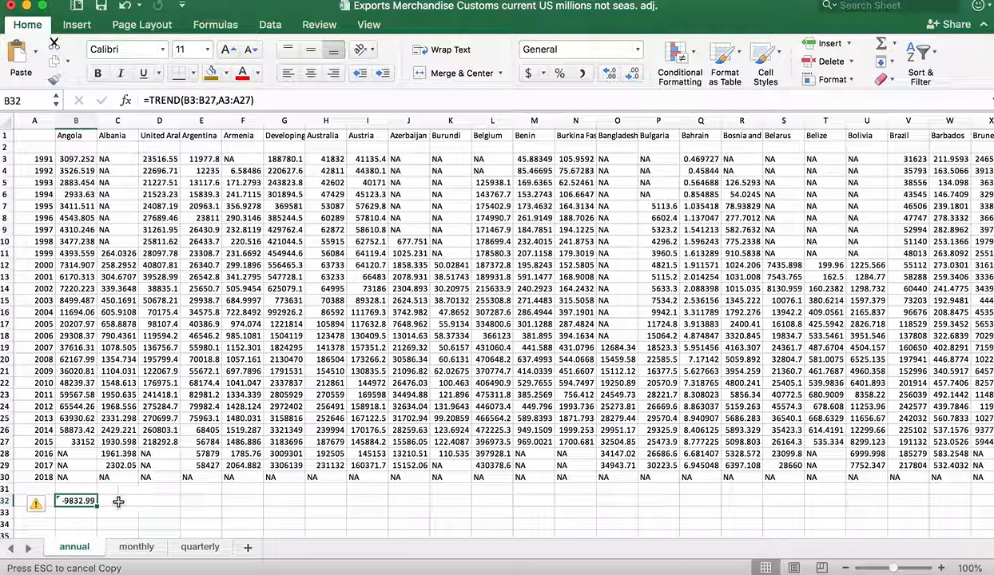
Calculate Albania's export trend in C32 with =TREND(C11:C28,A11:A28), covering 1999 to 2016.
click(119, 501)
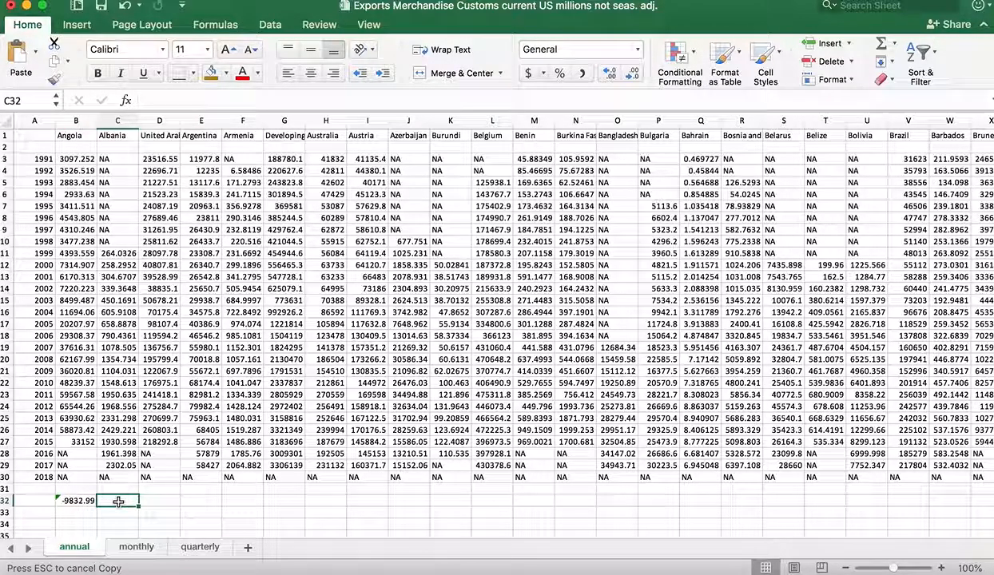
text(=trend)
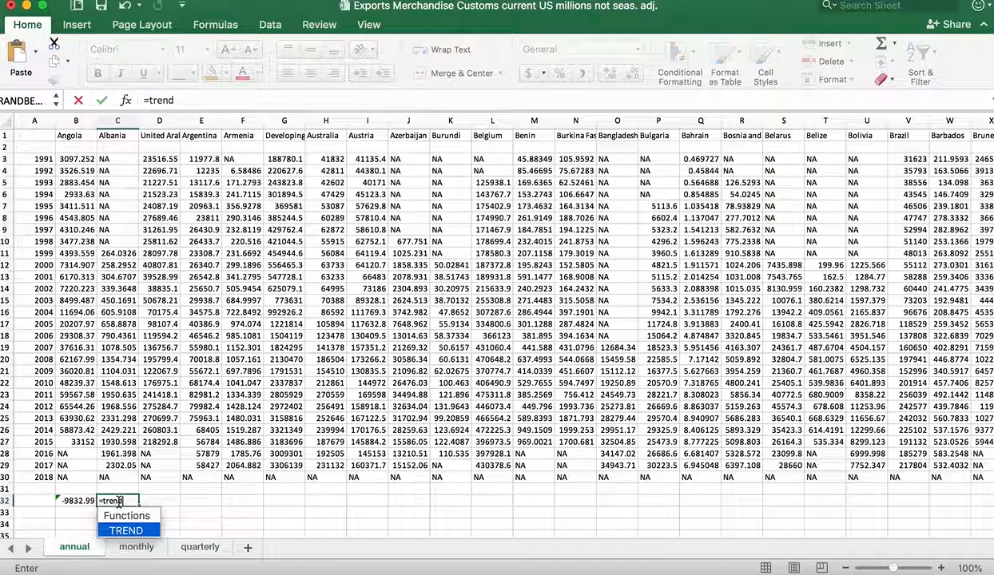
text(()
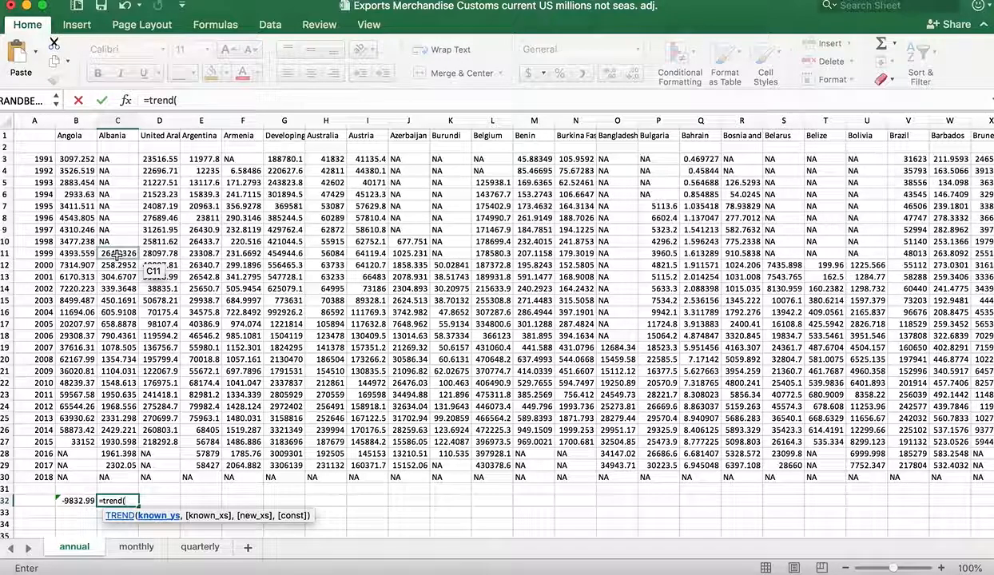
drag(115, 253, 118, 454)
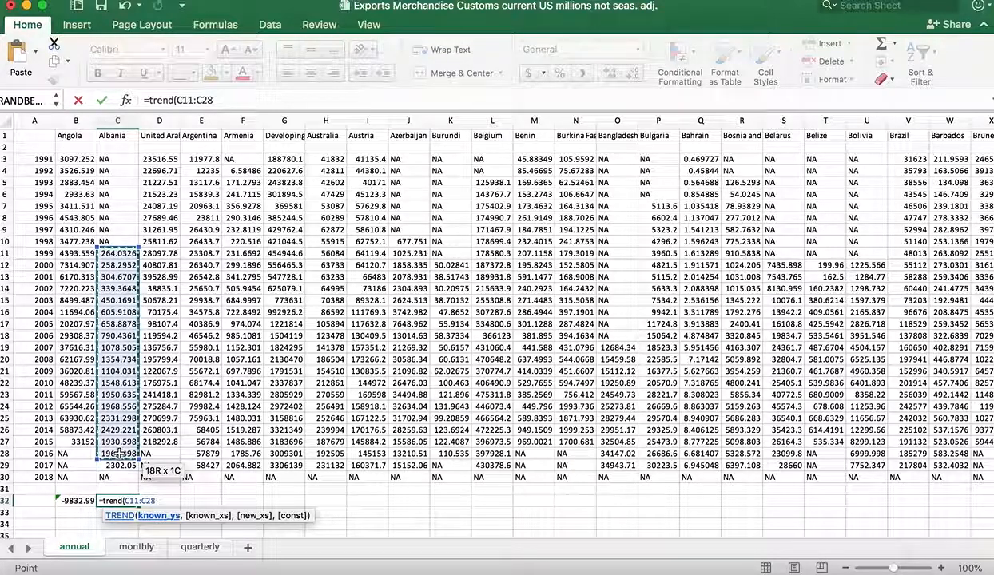
text(,)
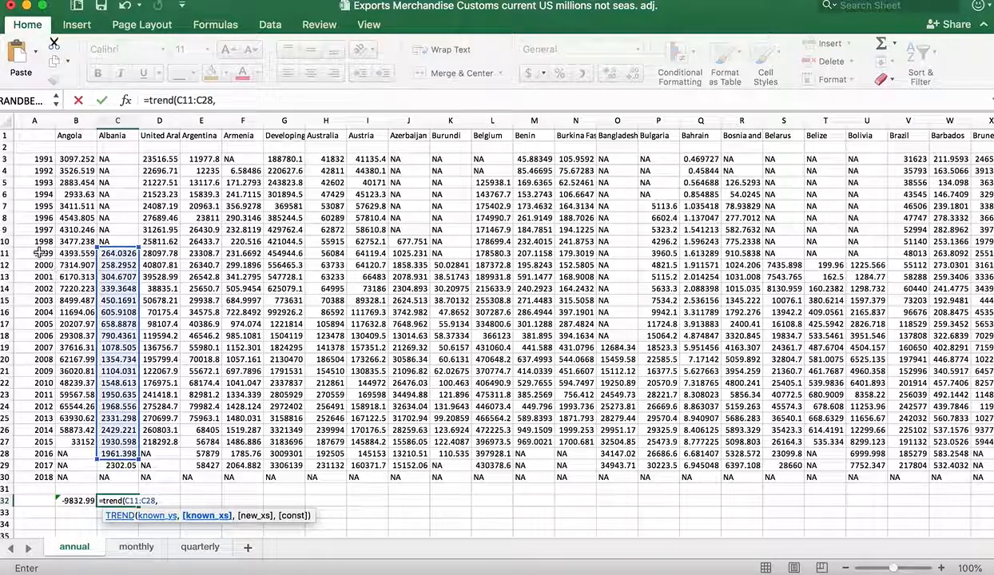
drag(39, 252, 36, 453)
text())
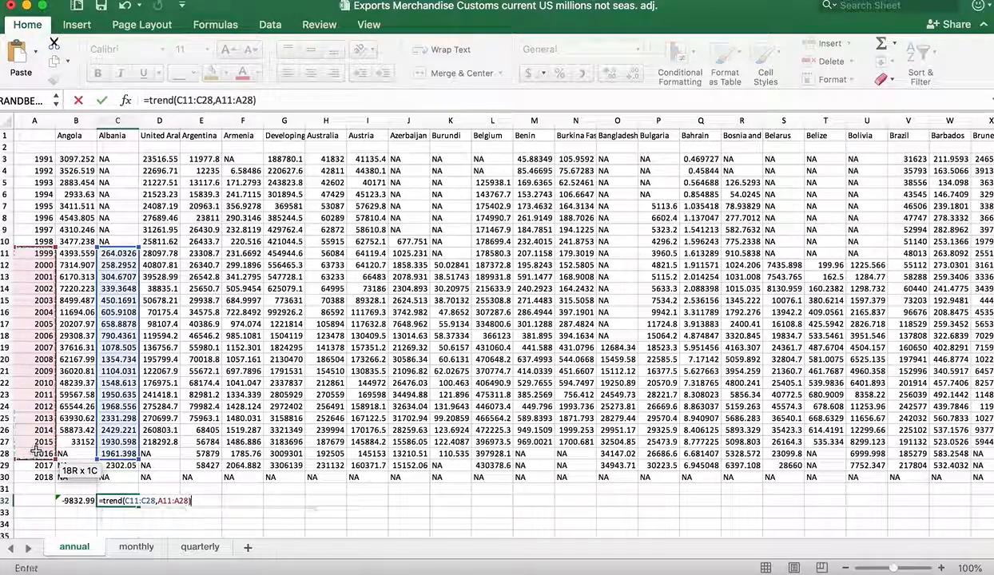
key(Return)
click(156, 502)
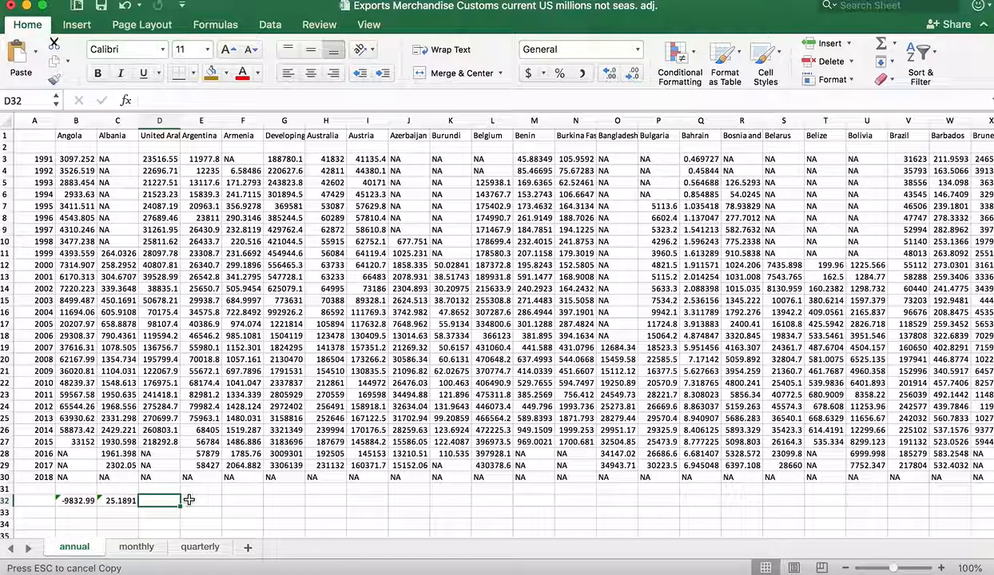
Start a TREND formula in V32 with Brazil's exports in V3:V29 as the known y's.
scroll(357, 513, right, 2)
scroll(357, 514, right, 6)
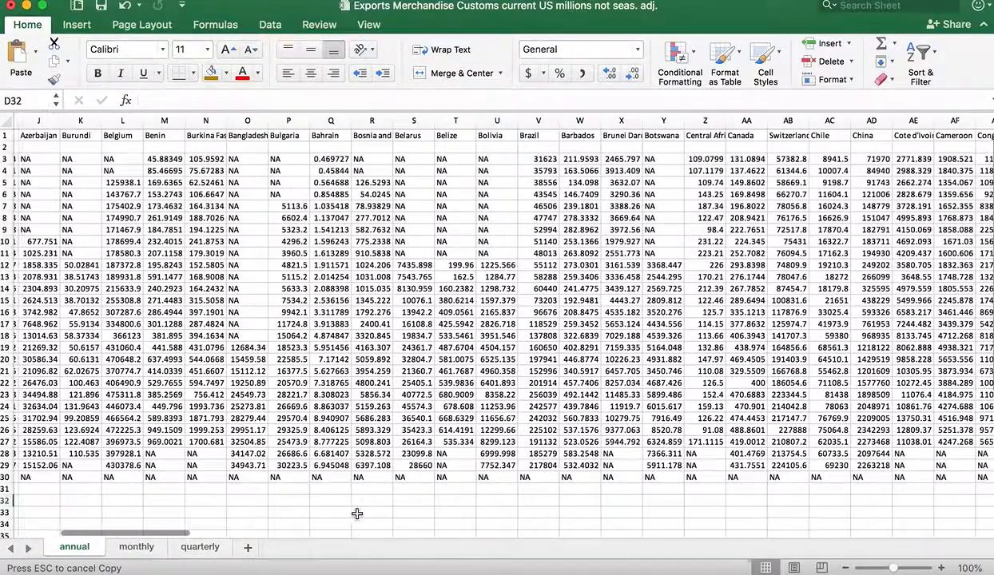
scroll(357, 514, right, 8)
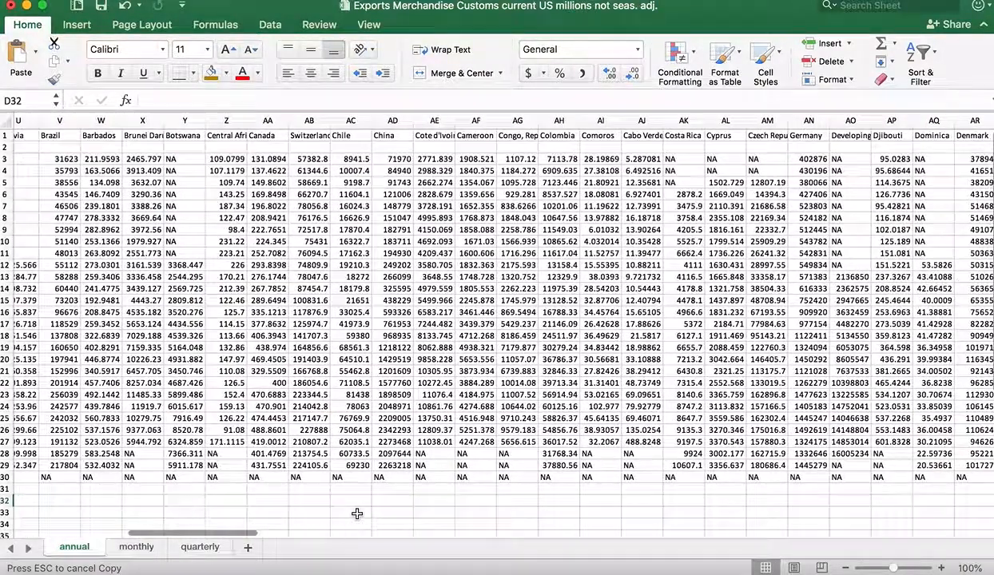
scroll(357, 514, left, 4)
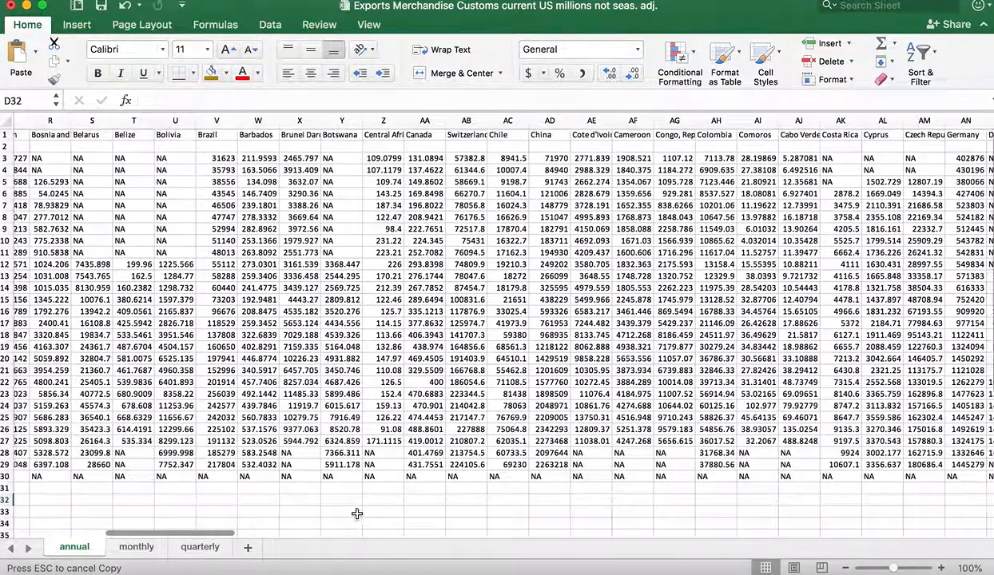
click(230, 498)
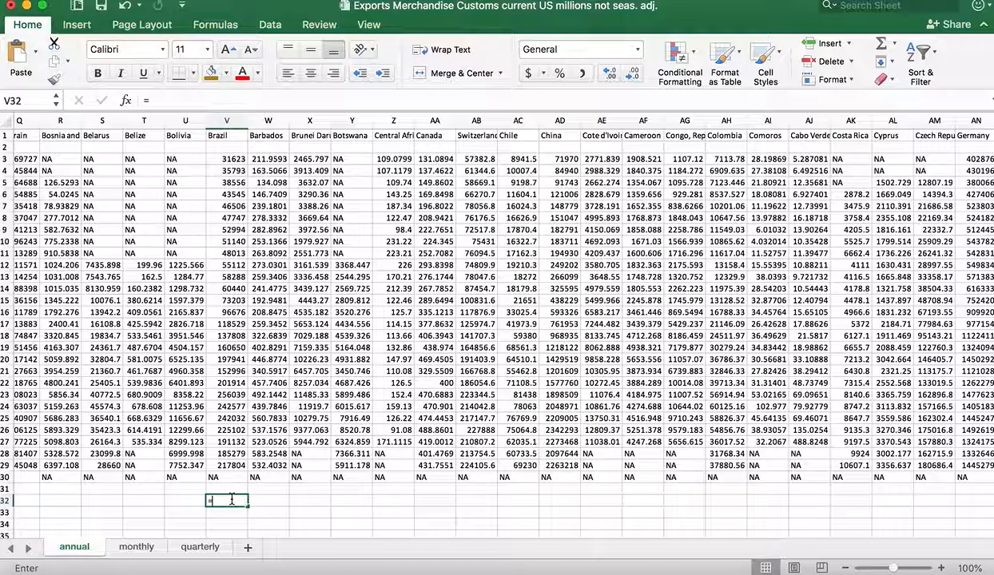
text(=trend()
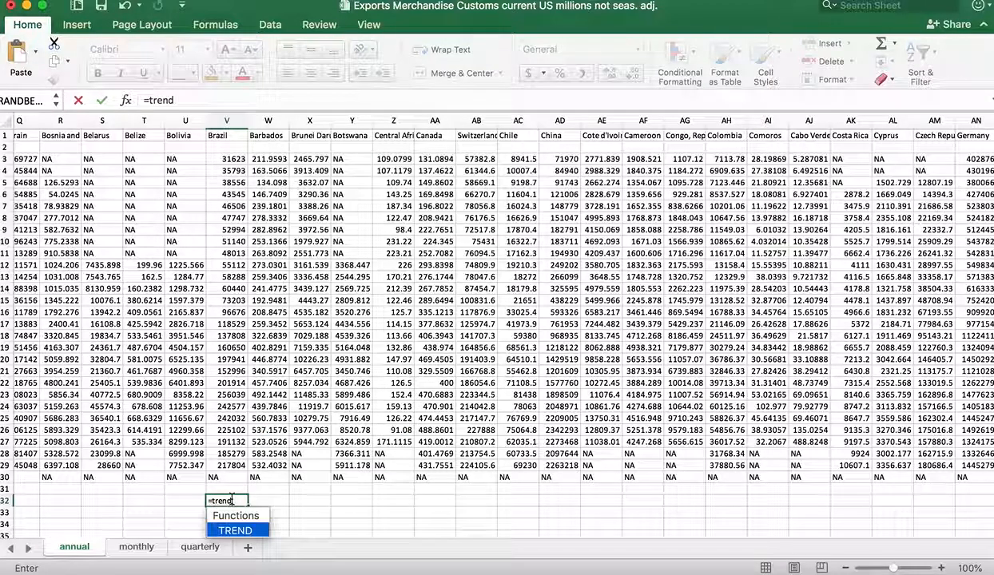
drag(228, 159, 231, 465)
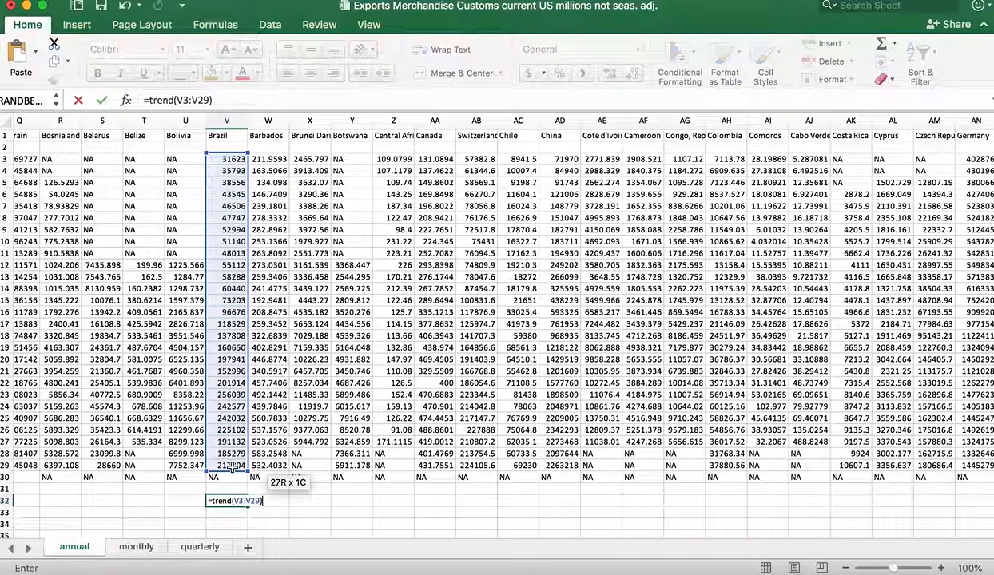
Complete Brazil's TREND formula in V32 with the years 1991 to 2017 in A3:A29 as the known x's.
scroll(231, 465, left, 10)
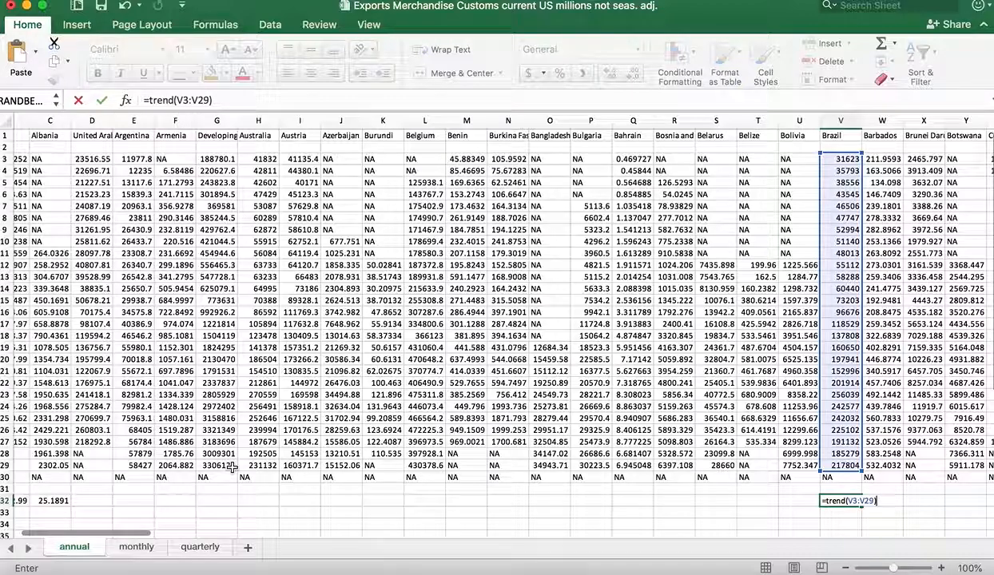
key(BackSpace)
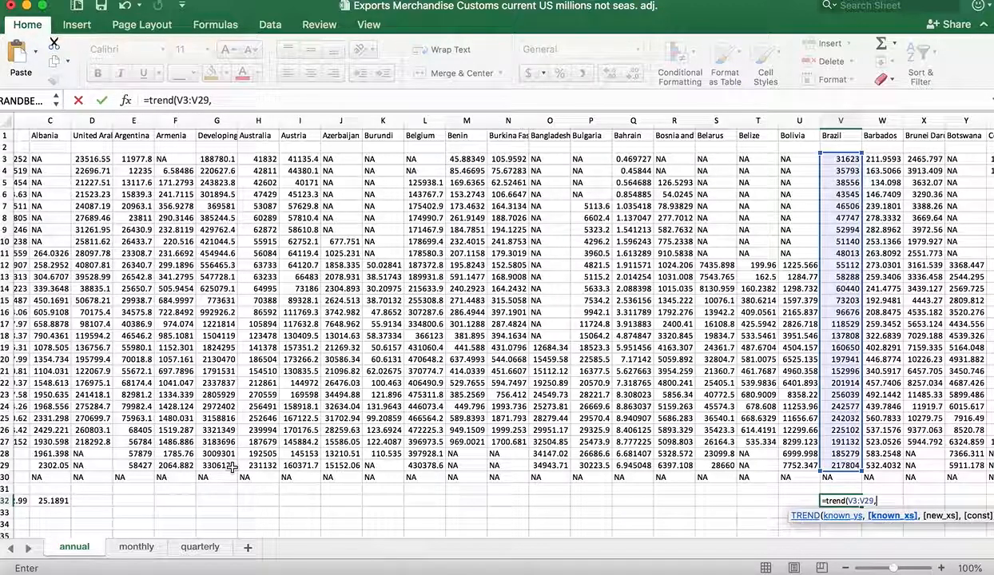
scroll(231, 468, left, 3)
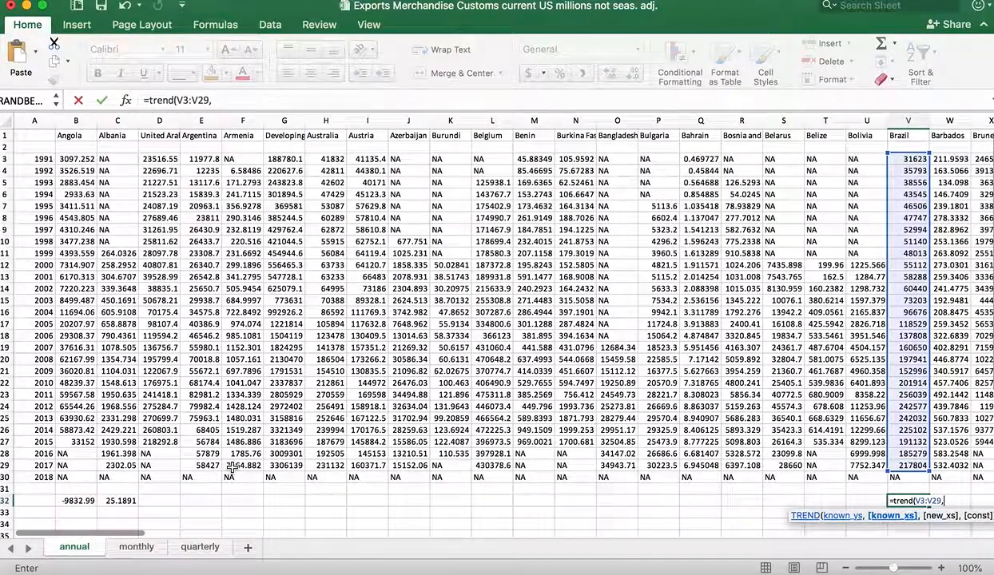
scroll(231, 467, right, 1)
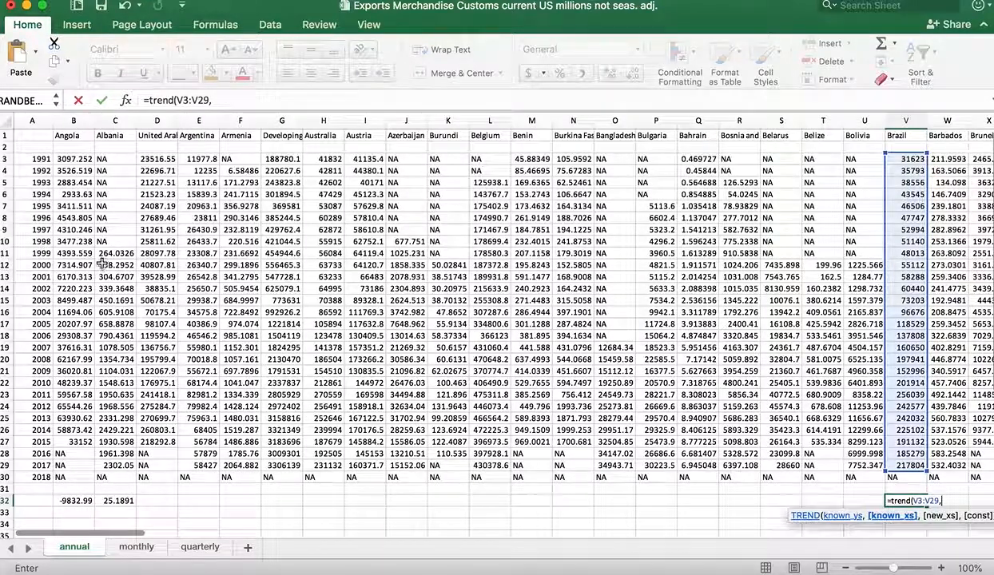
drag(42, 159, 32, 334)
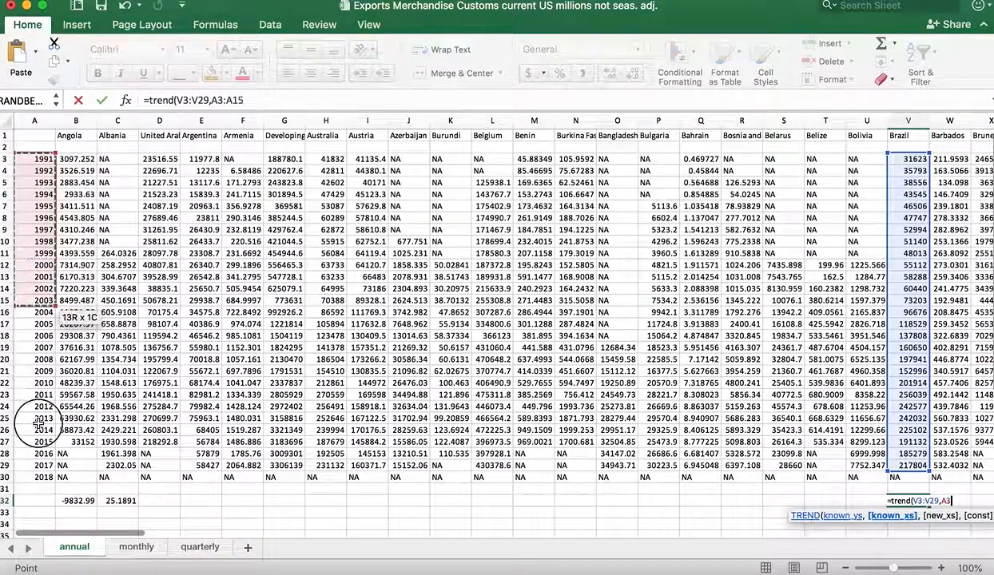
drag(37, 424, 36, 458)
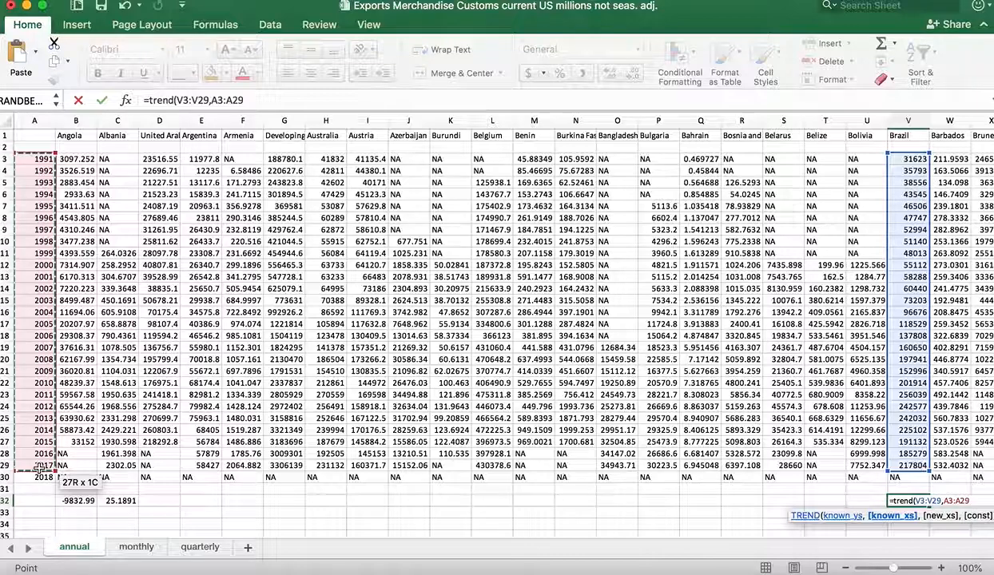
key(Return)
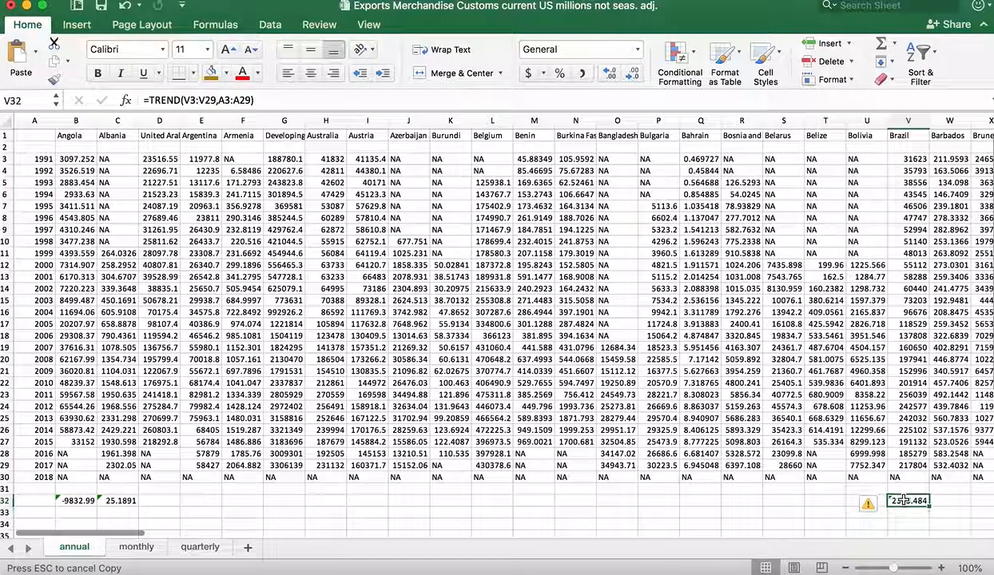
Start a TREND formula in CA32 with Italy's exports in CA3:CA29 as the known y's.
scroll(903, 500, right, 5)
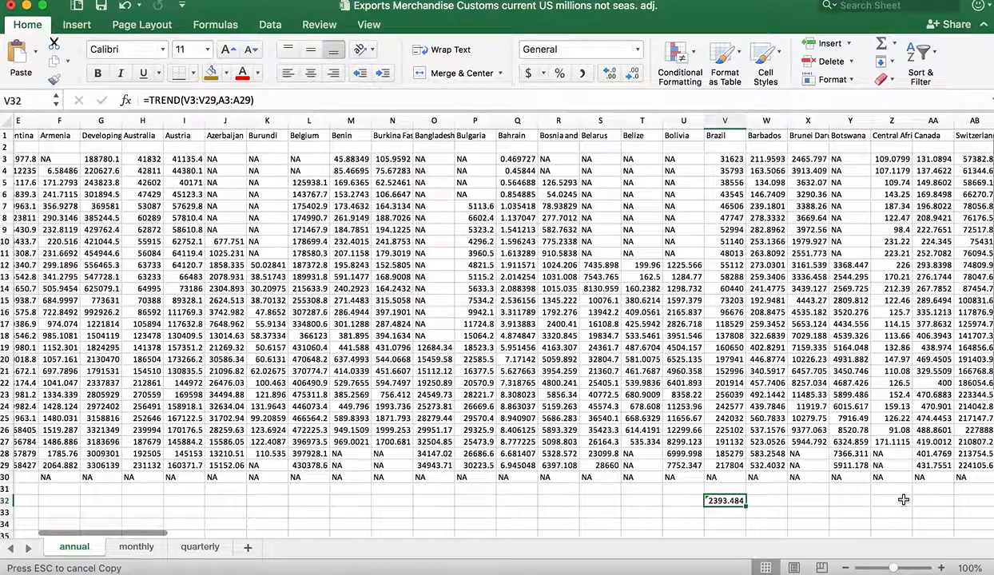
scroll(903, 500, right, 8)
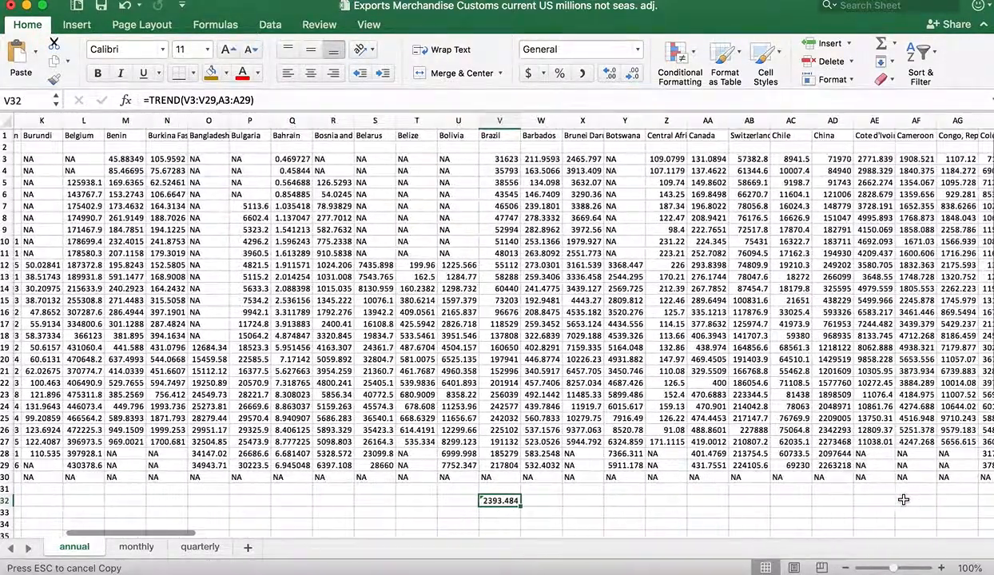
scroll(902, 500, right, 17)
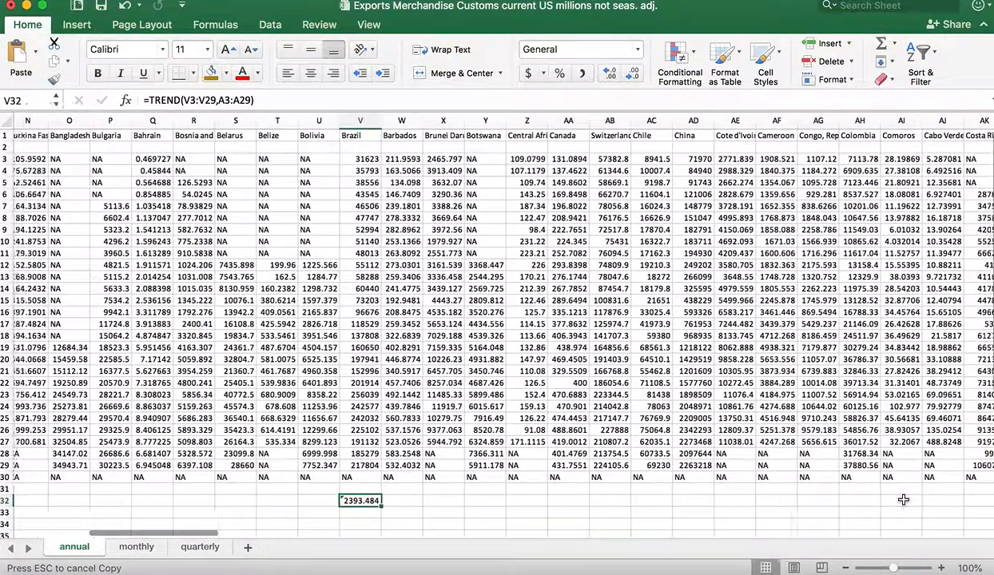
scroll(903, 500, right, 20)
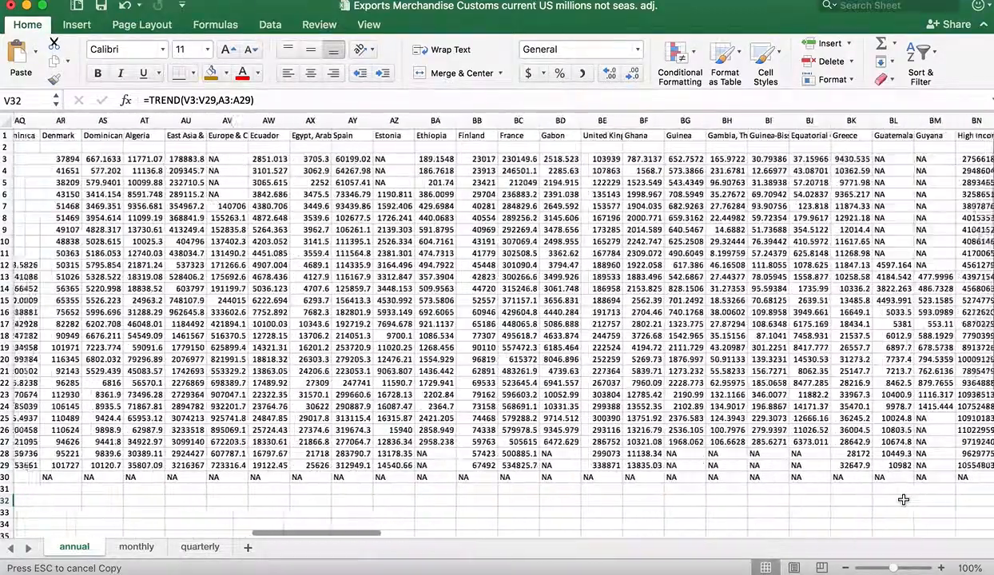
scroll(903, 500, right, 10)
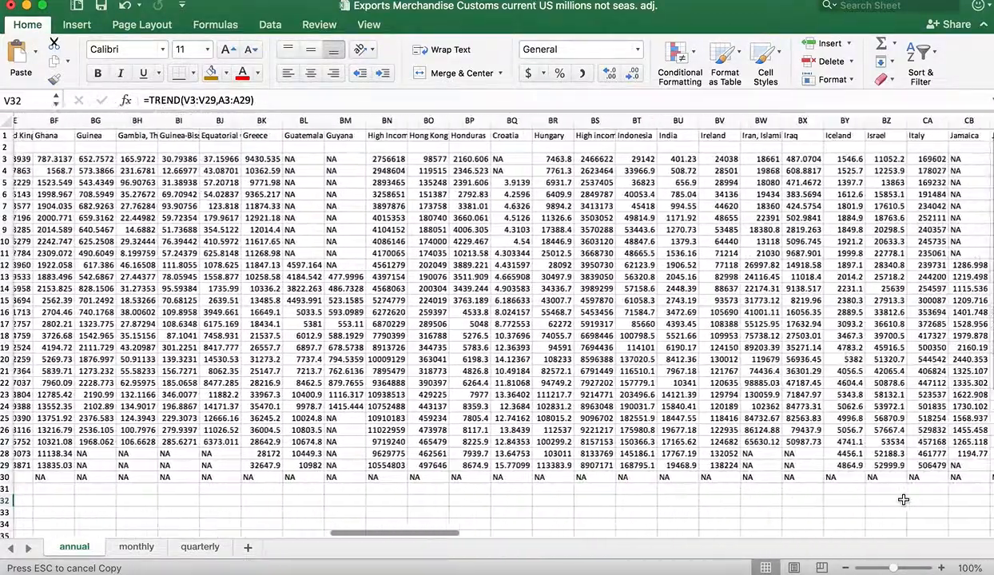
scroll(903, 500, right, 2)
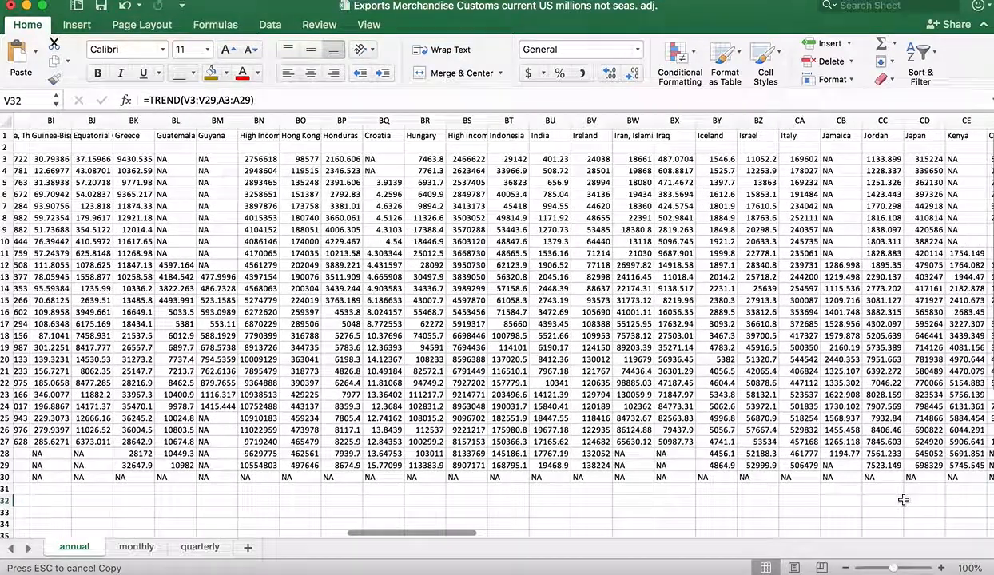
click(805, 499)
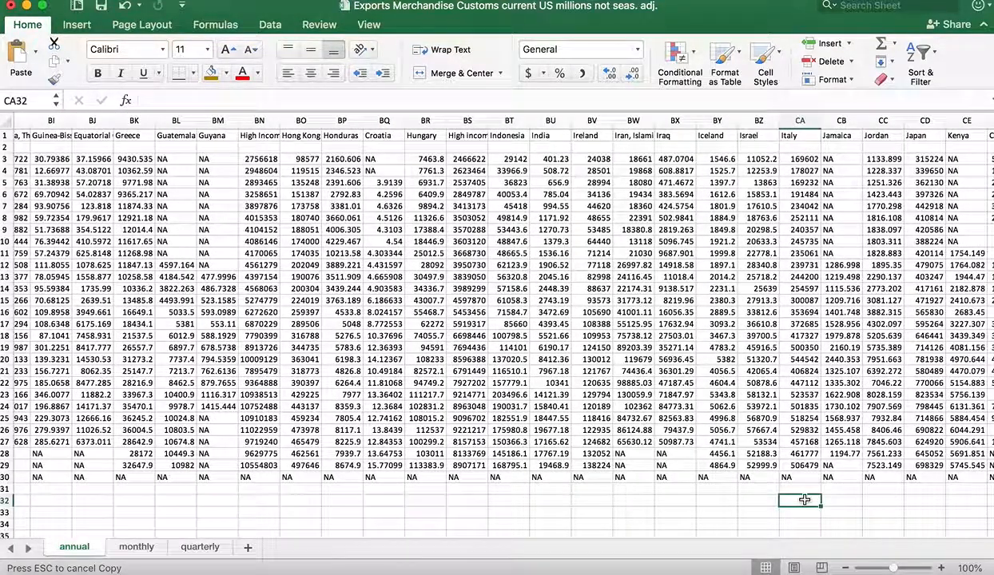
text(=)
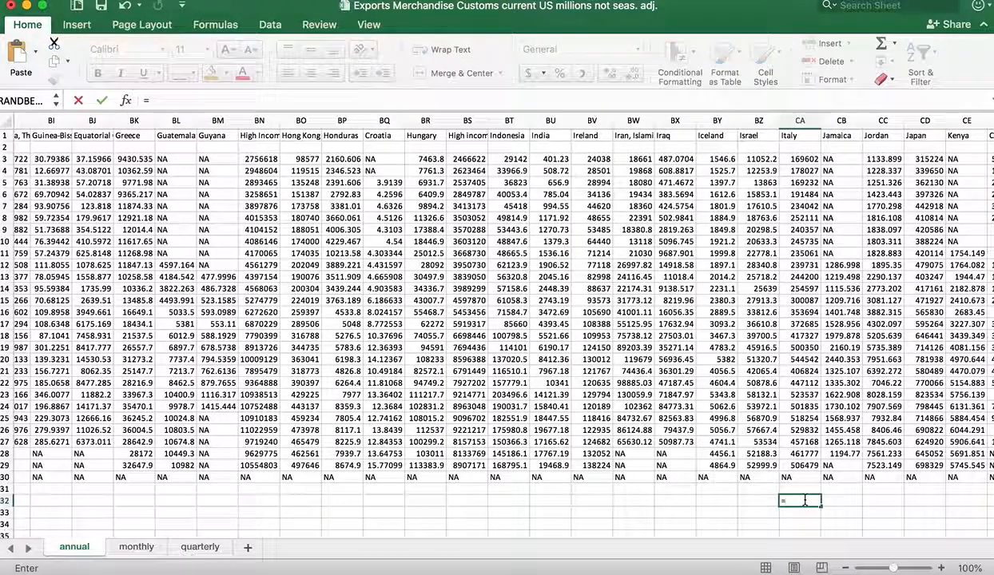
text(trend()
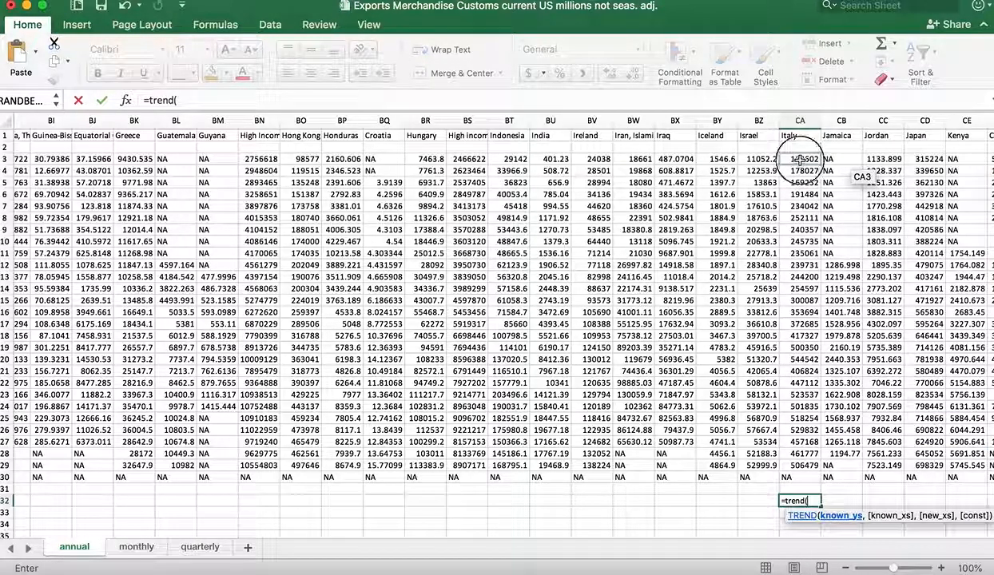
drag(800, 159, 809, 467)
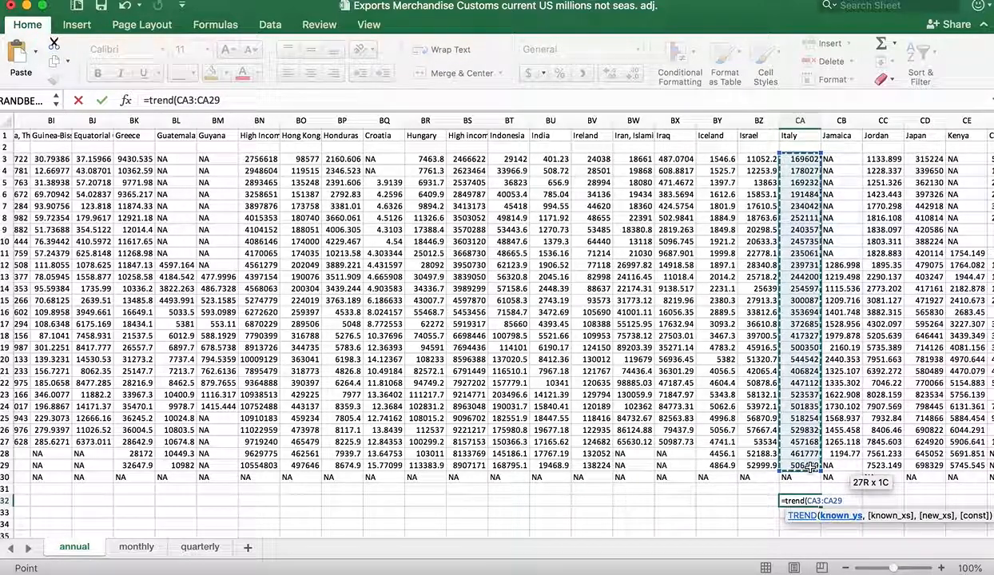
text(,)
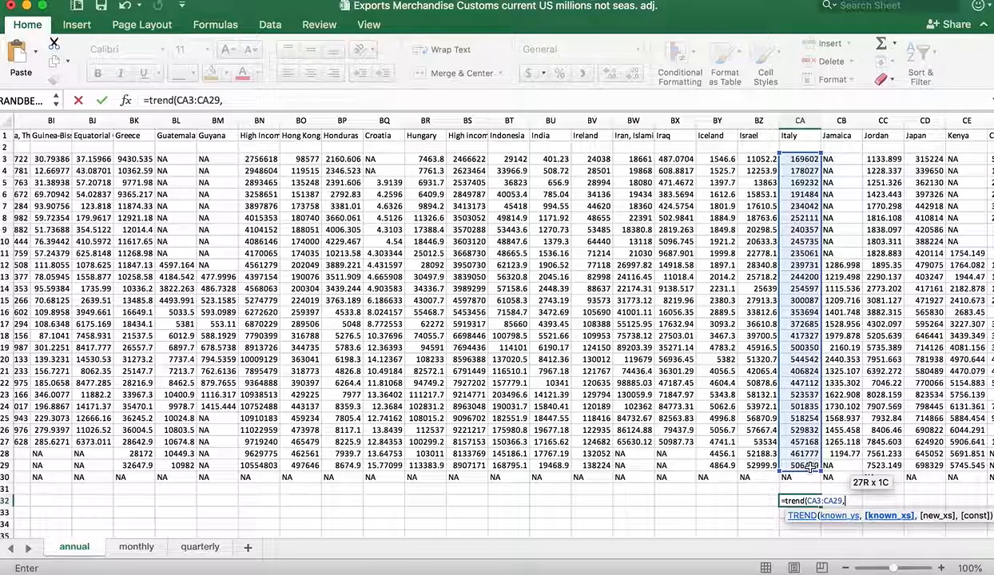
Complete Italy's TREND formula with the years in A3:A29 as the known x's and check the result in CA32.
scroll(702, 484, left, 20)
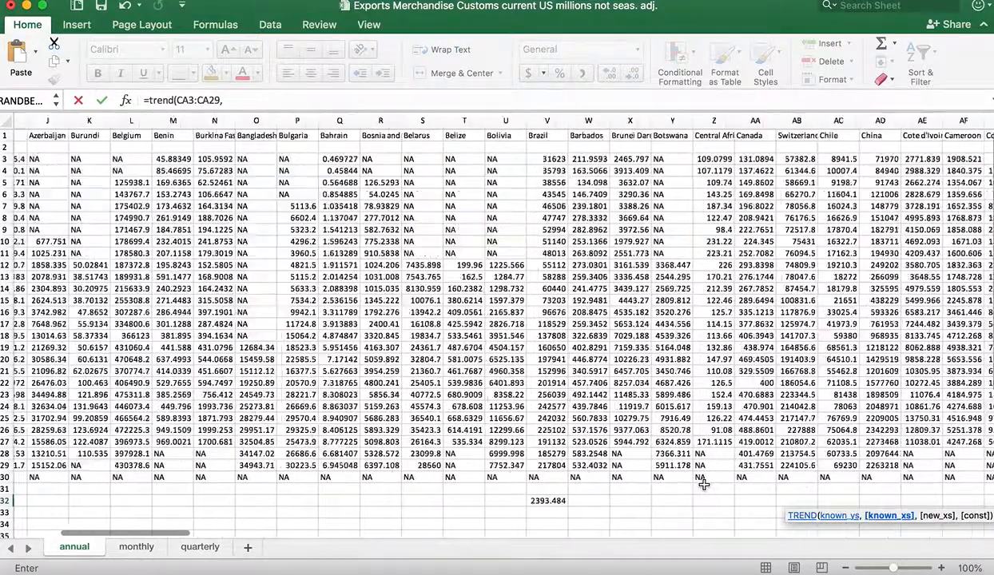
scroll(703, 484, left, 10)
drag(37, 160, 30, 470)
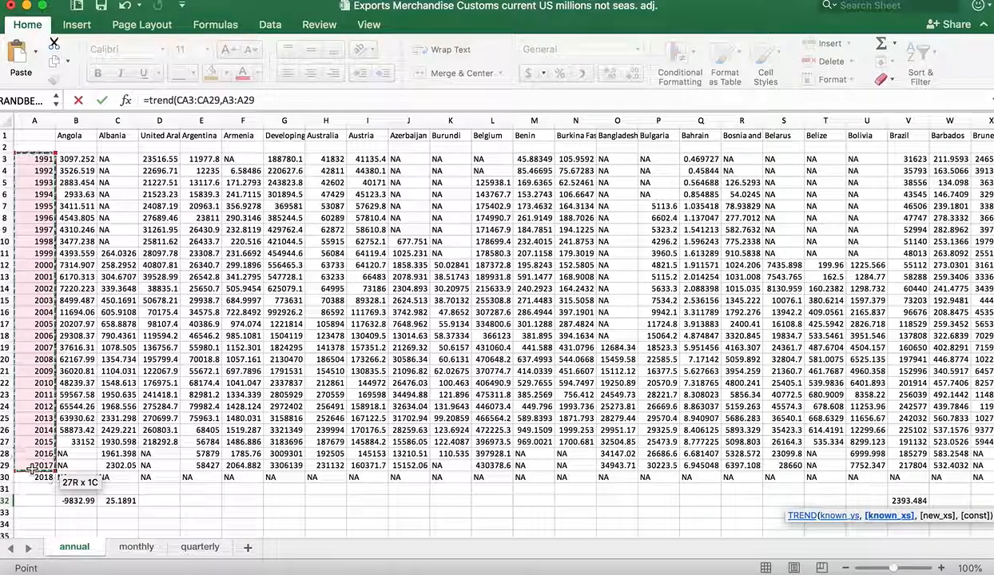
key(Return)
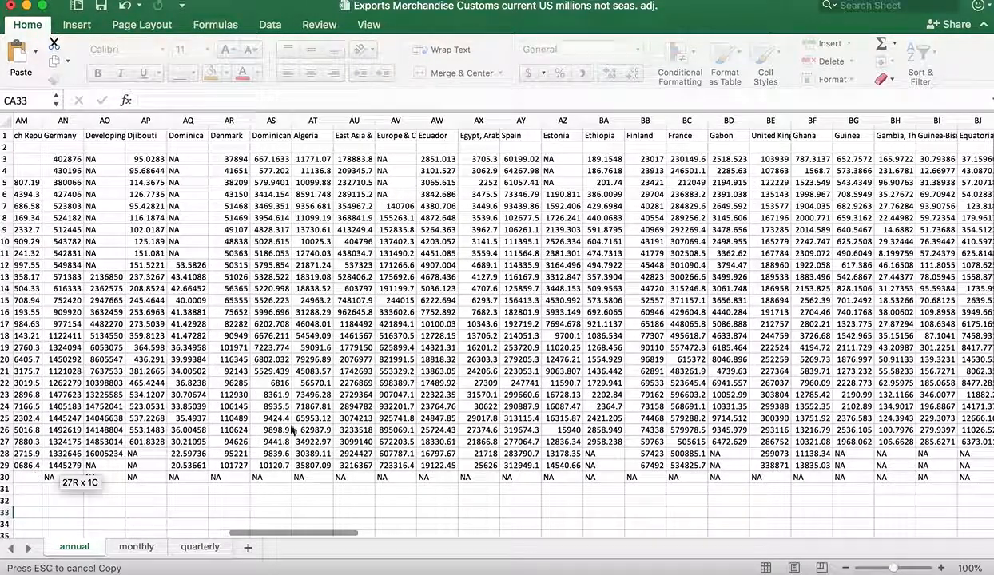
scroll(695, 507, right, 3)
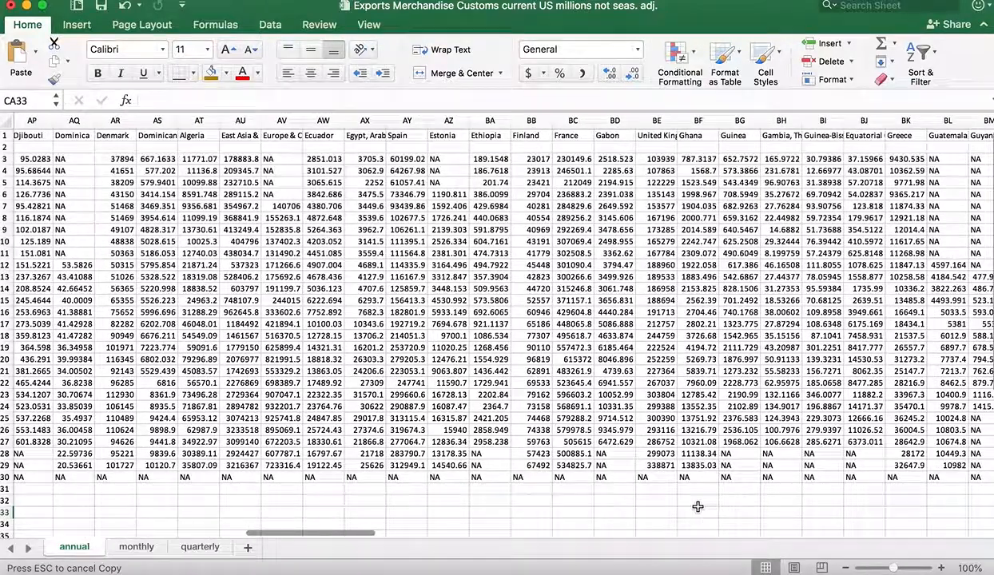
scroll(687, 504, right, 10)
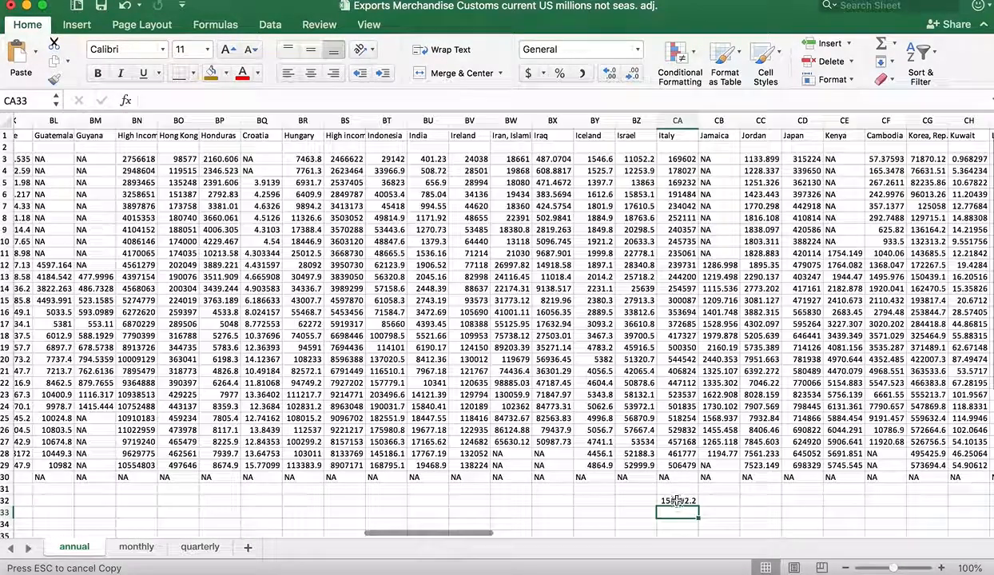
click(676, 501)
Start a TREND formula in FA32 with the United States' exports in FA3:FA29 as the known y's.
scroll(822, 501, right, 15)
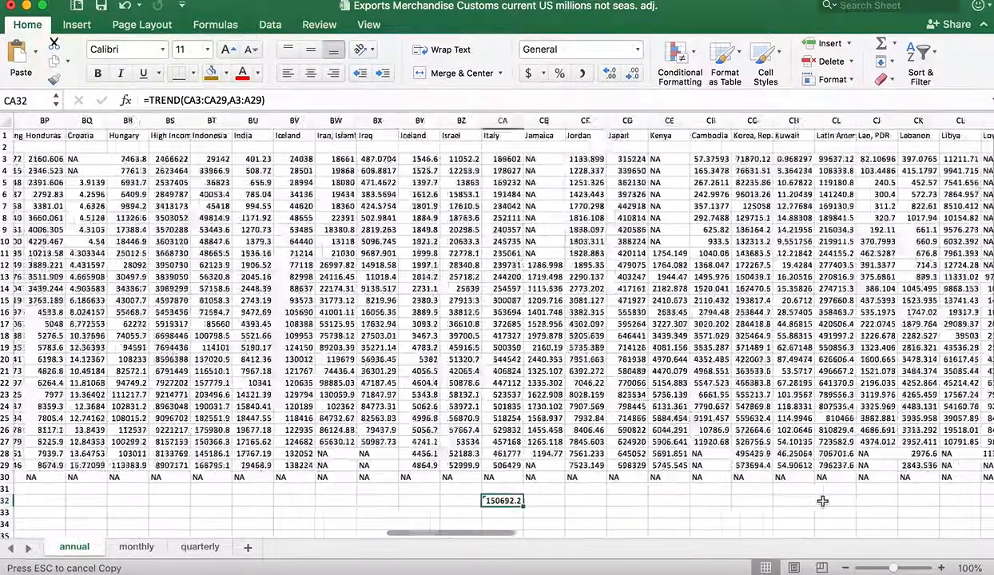
scroll(822, 501, right, 20)
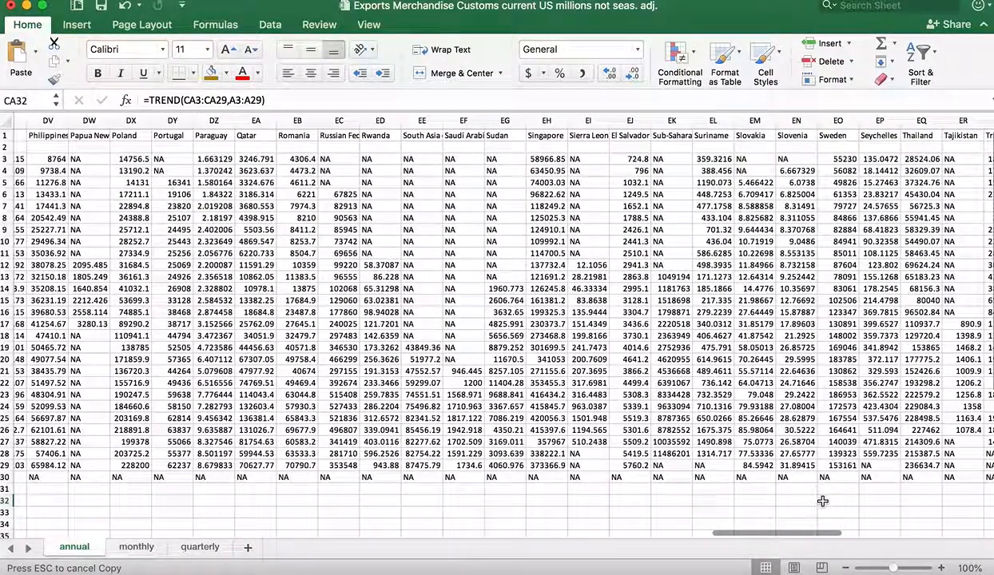
scroll(822, 501, right, 3)
scroll(822, 501, left, 4)
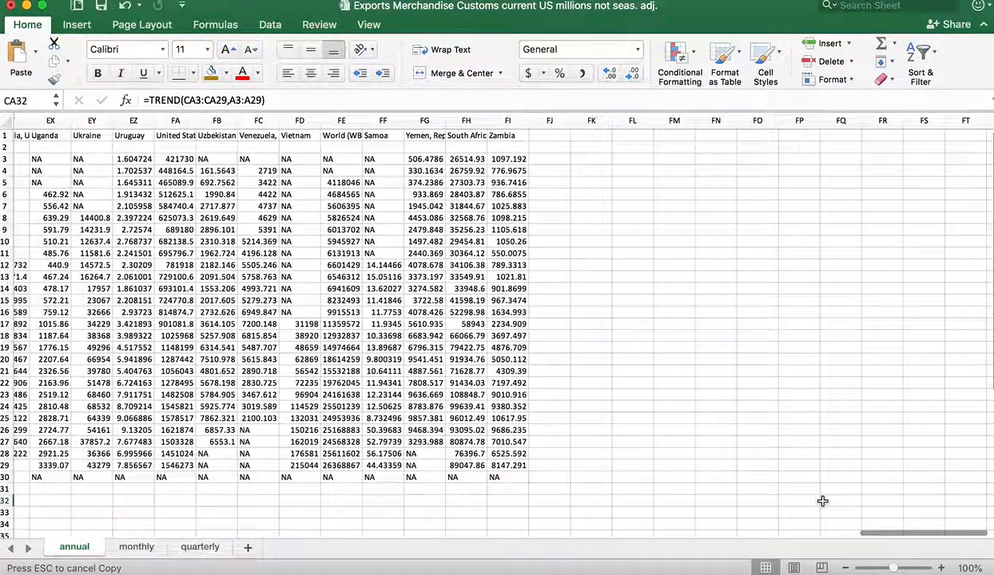
scroll(822, 501, left, 10)
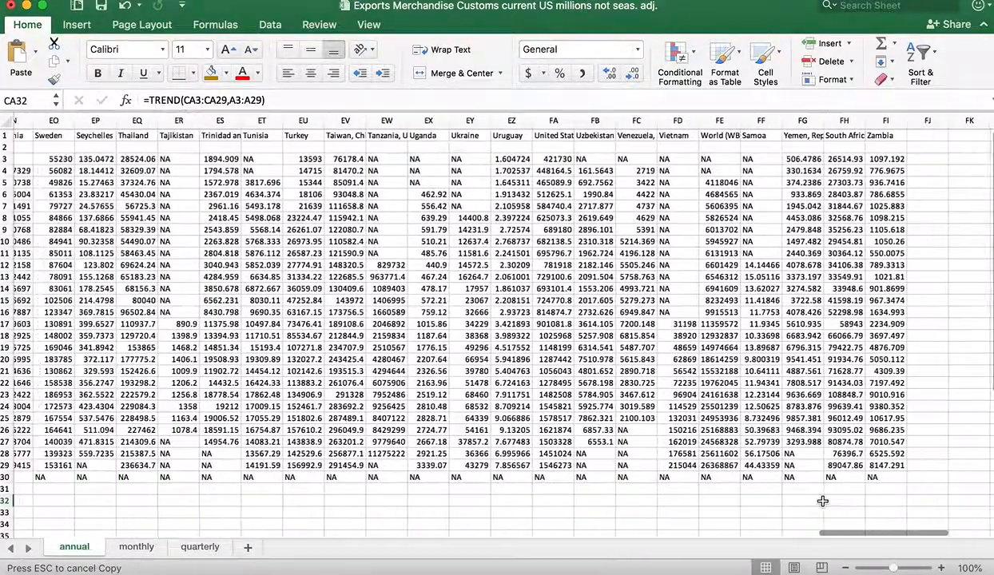
scroll(822, 501, left, 9)
scroll(822, 501, right, 11)
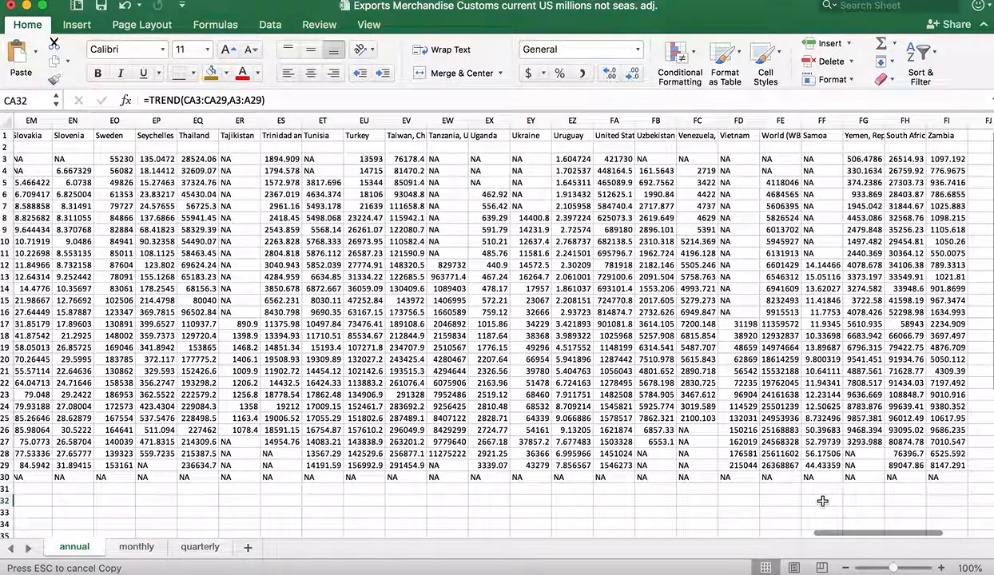
click(615, 501)
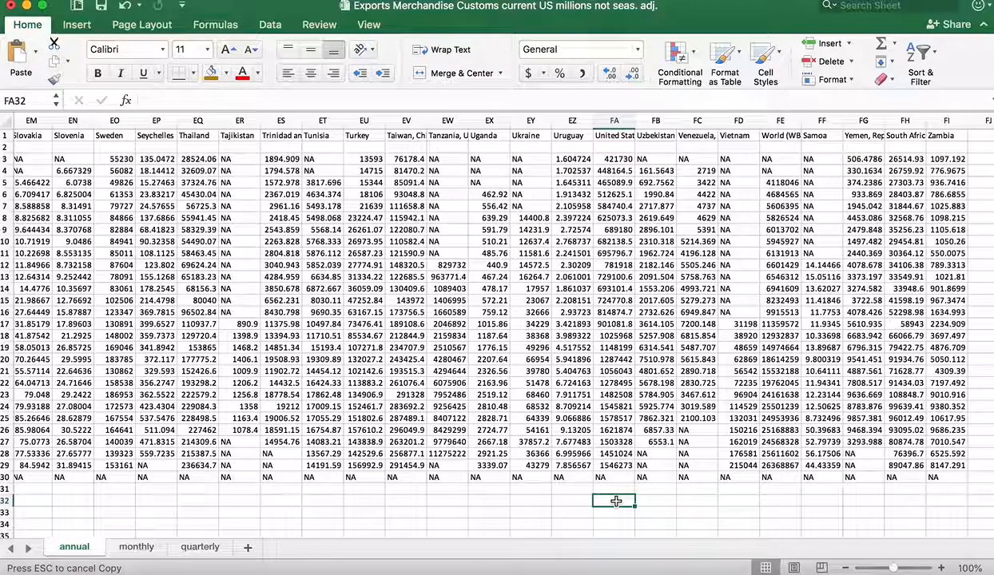
text(=trend()
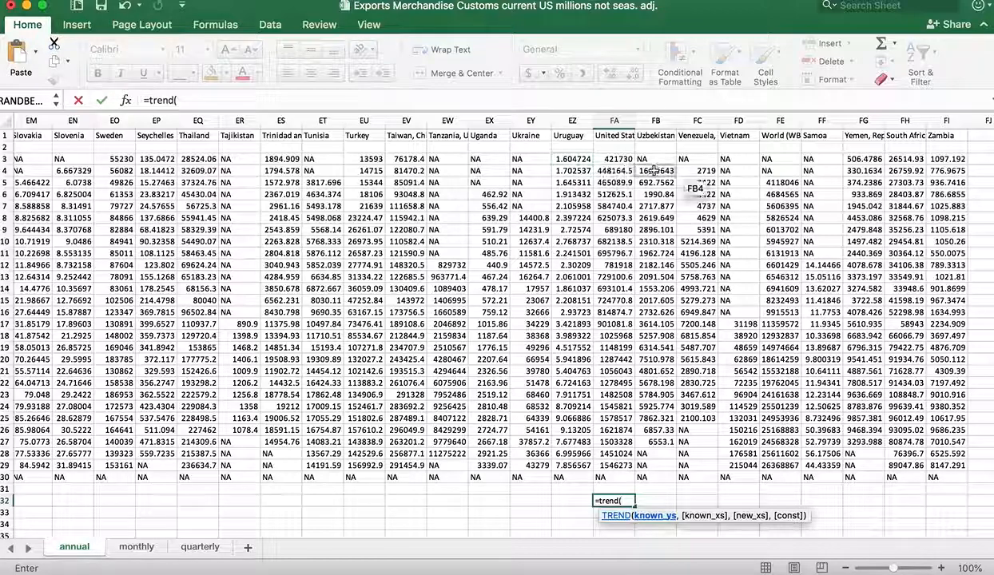
click(616, 158)
drag(616, 159, 619, 465)
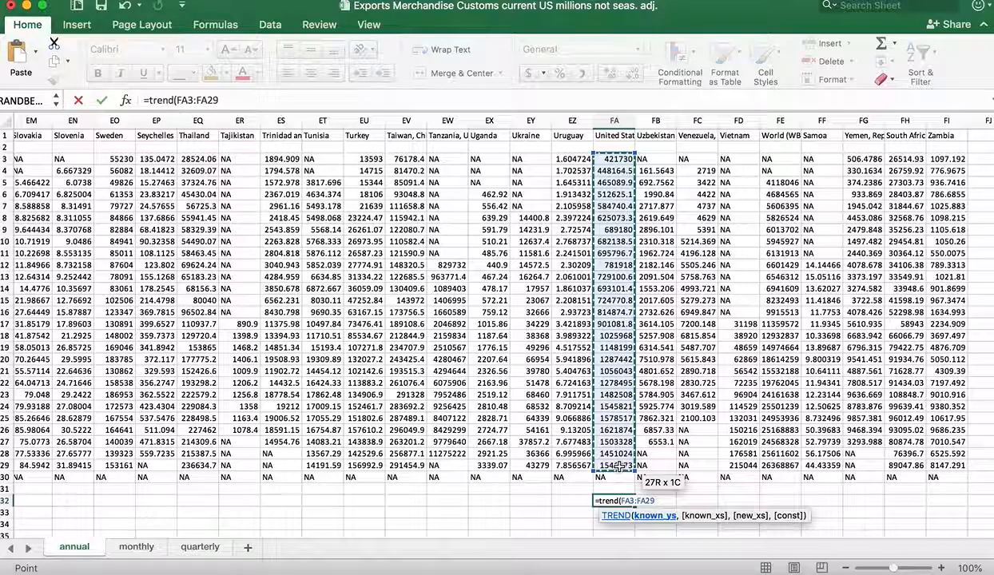
text(,)
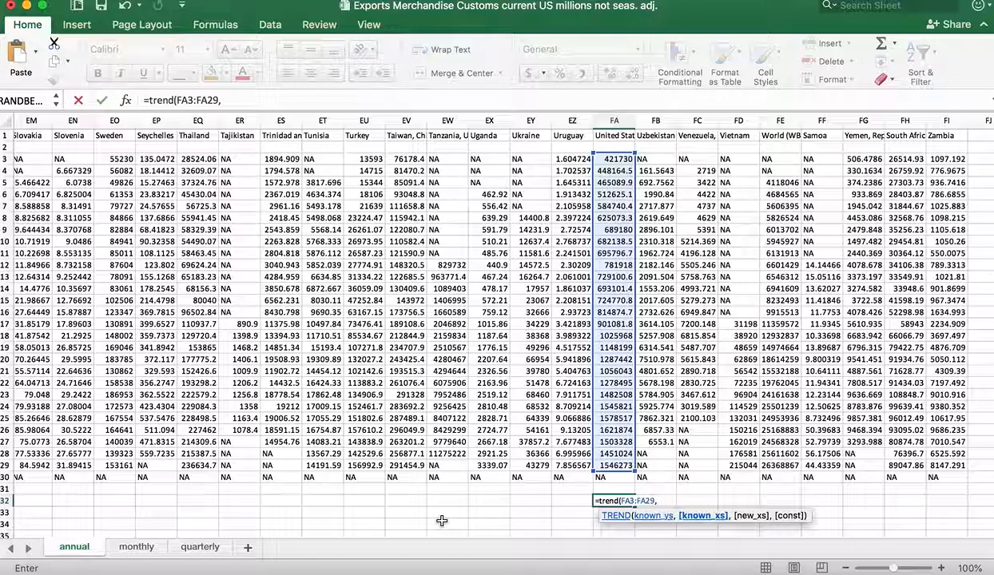
text(A)
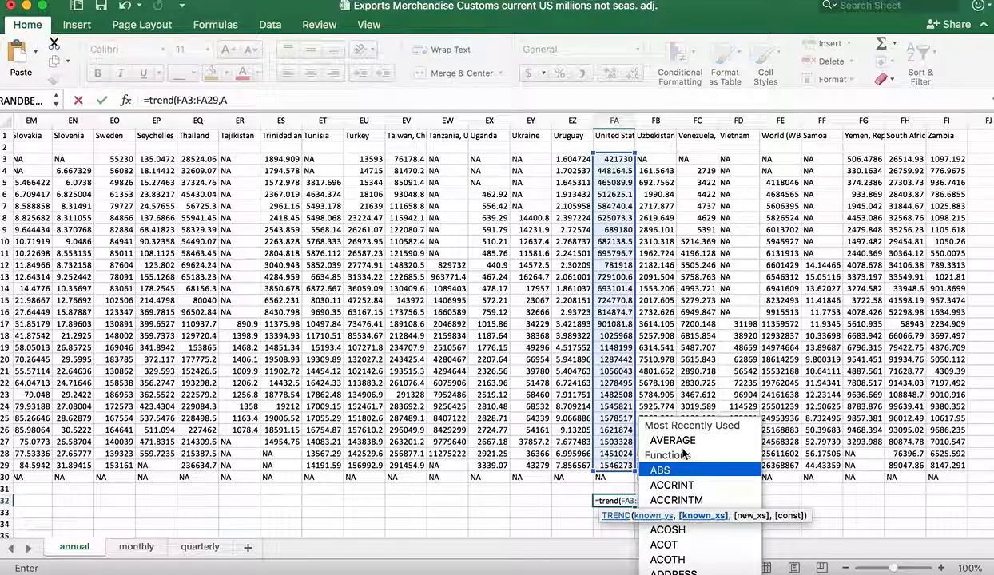
Complete the United States' TREND formula with the years in A3:A29 as the known x's and check the result in FA32.
key(BackSpace)
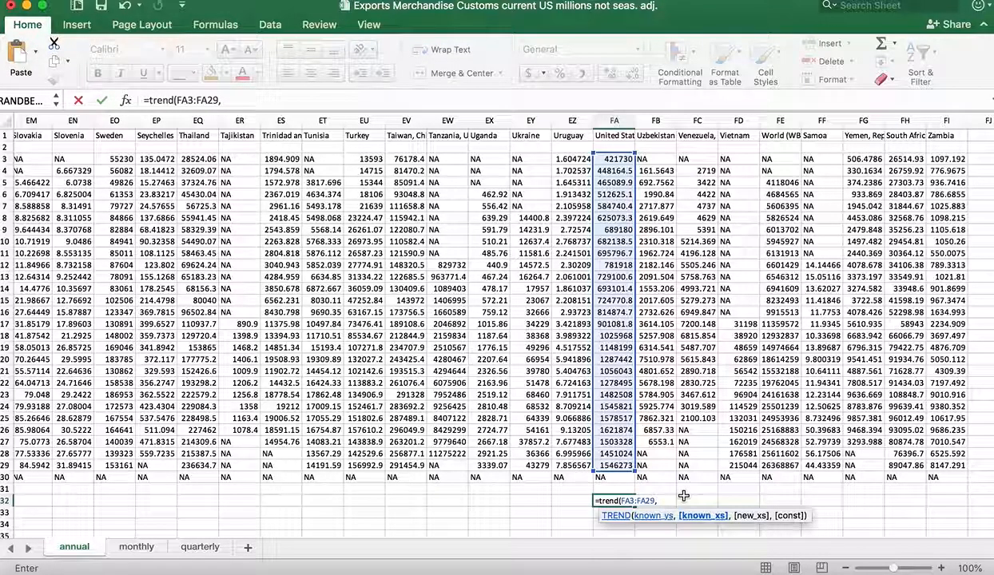
text(A3)
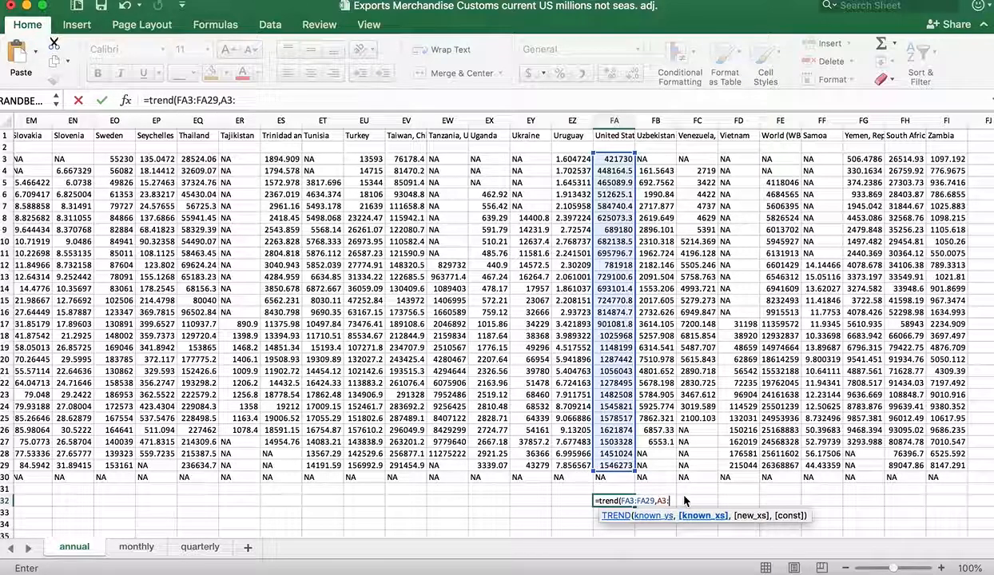
text(:A29))
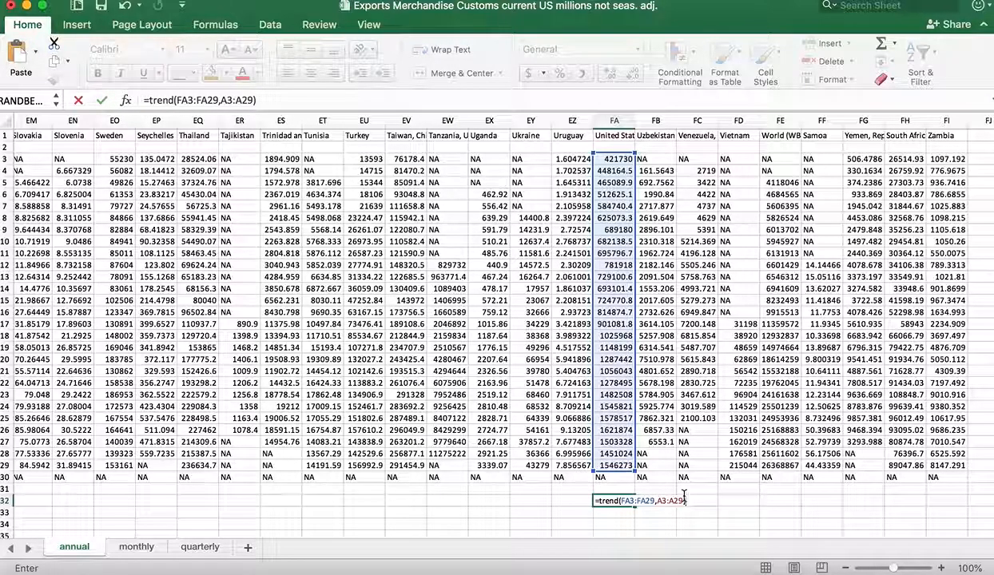
key(Return)
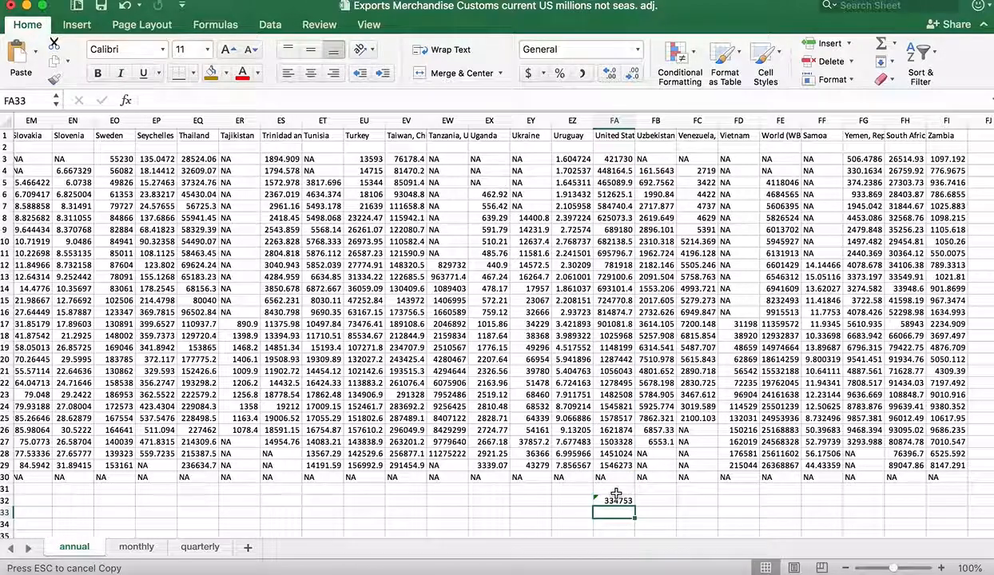
click(610, 501)
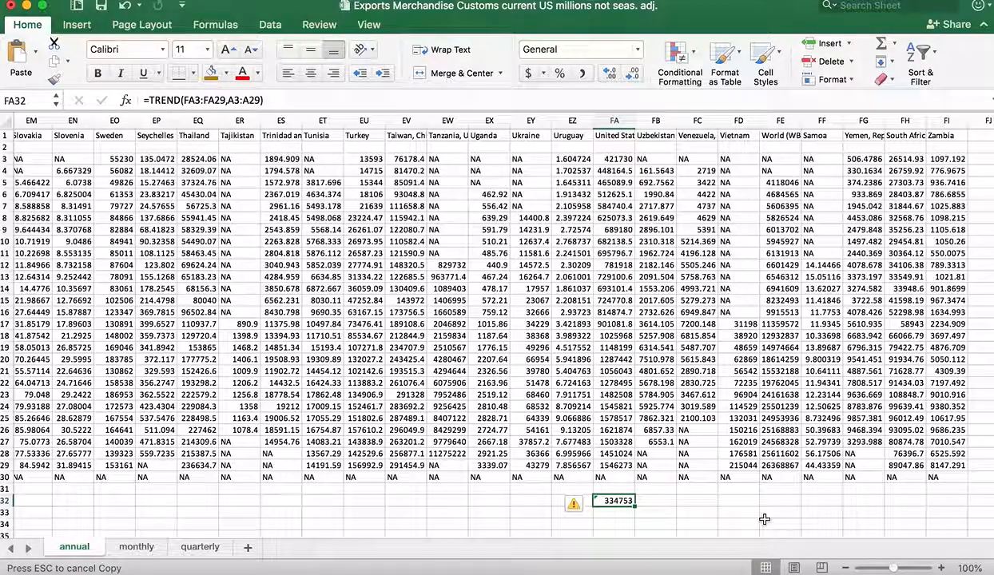
Return to the sheet's first columns to review the trend results in row 32 for Angola, Albania and Brazil.
scroll(765, 519, left, 20)
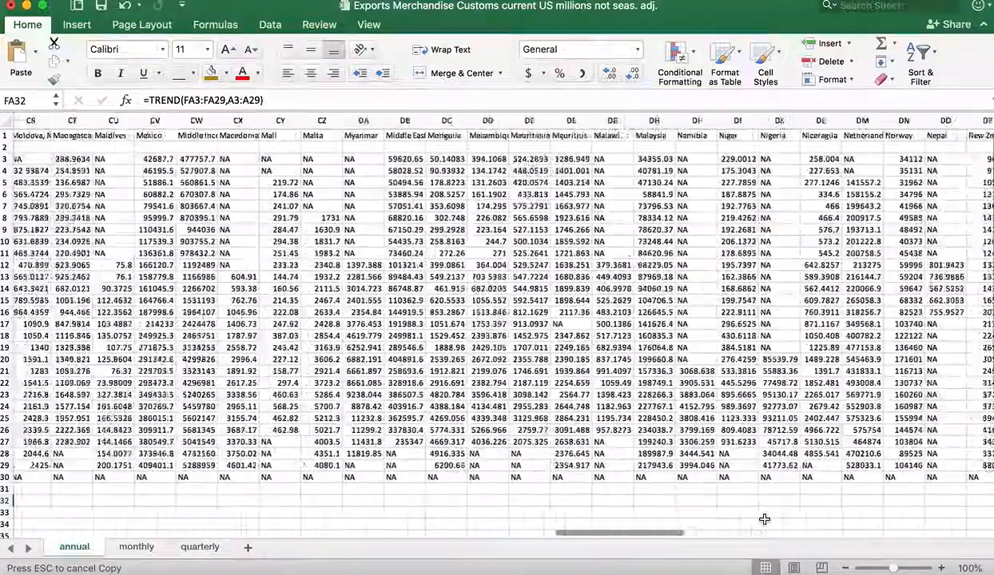
scroll(765, 519, left, 20)
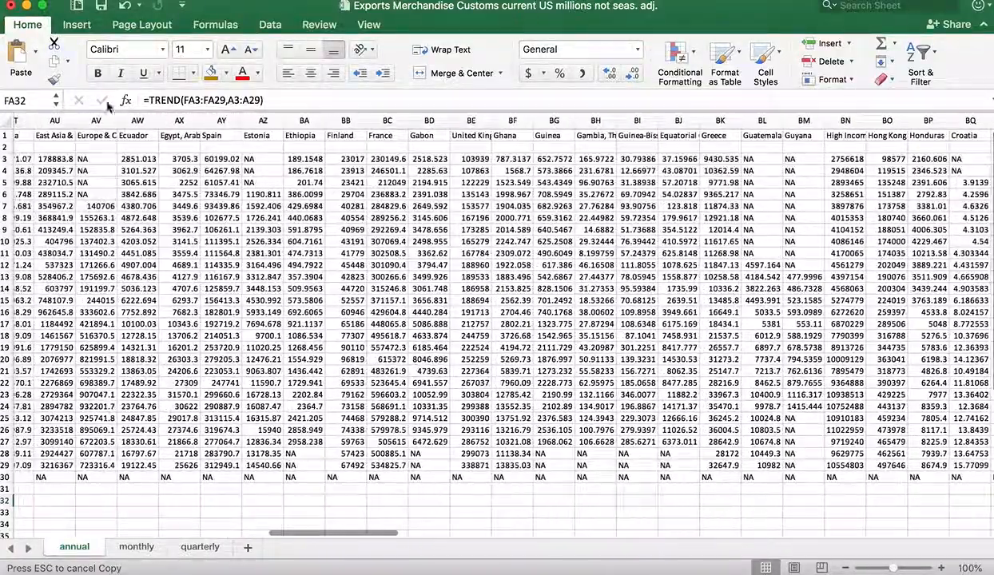
scroll(231, 320, left, 15)
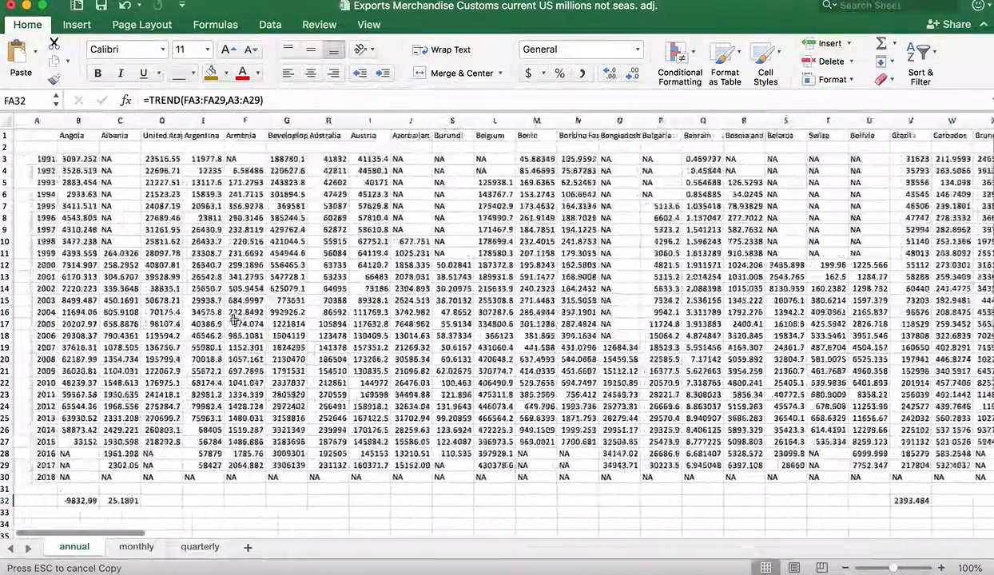